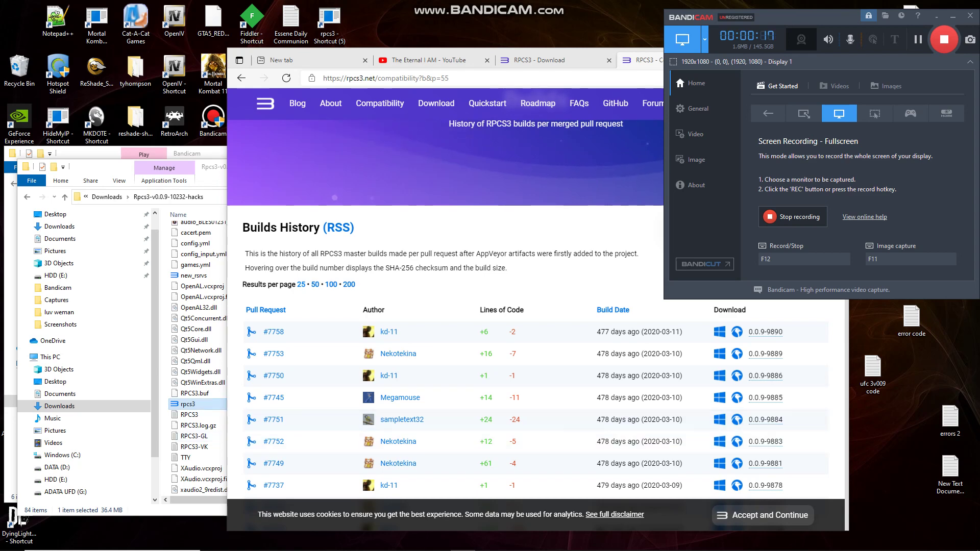
Launch rpcs3 from the Rpcs3-v0.0.9-10232-hacks folder, refresh its game list and minimise the emulator window
{"action": "double_click", "coordinate": [188, 404]}
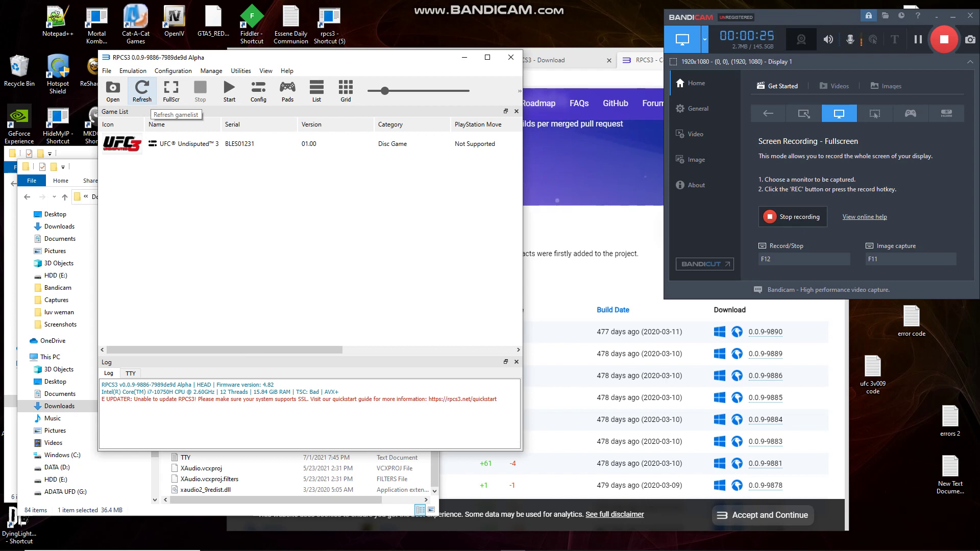
{"action": "left_click", "coordinate": [142, 89]}
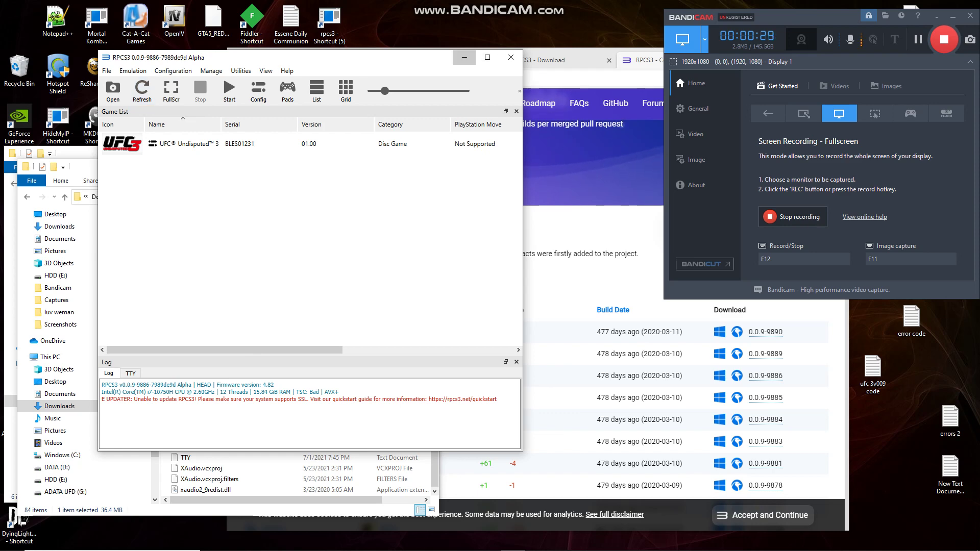
{"action": "left_click", "coordinate": [464, 57]}
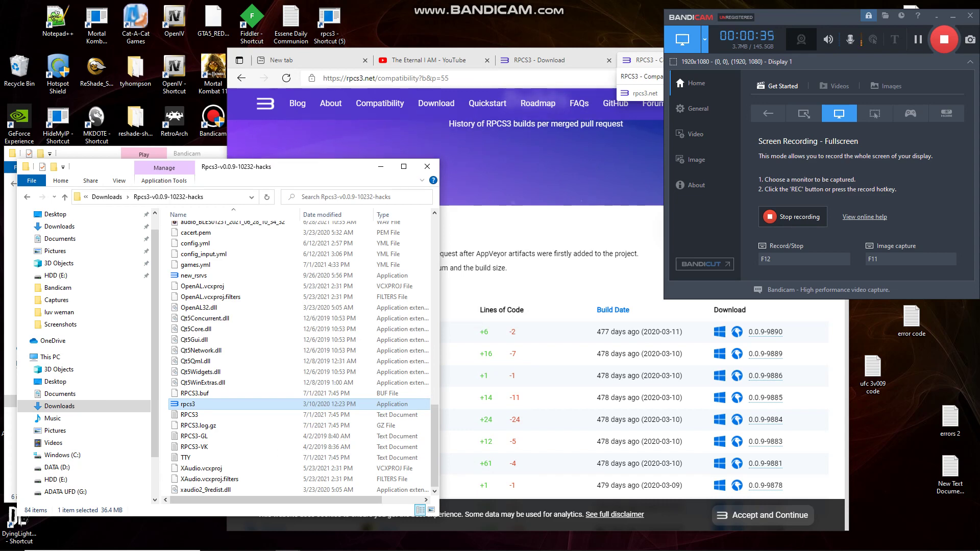
Download the latest Windows build, v0.0.17-12434, from the RPCS3 download page in the browser
{"action": "left_click", "coordinate": [638, 60]}
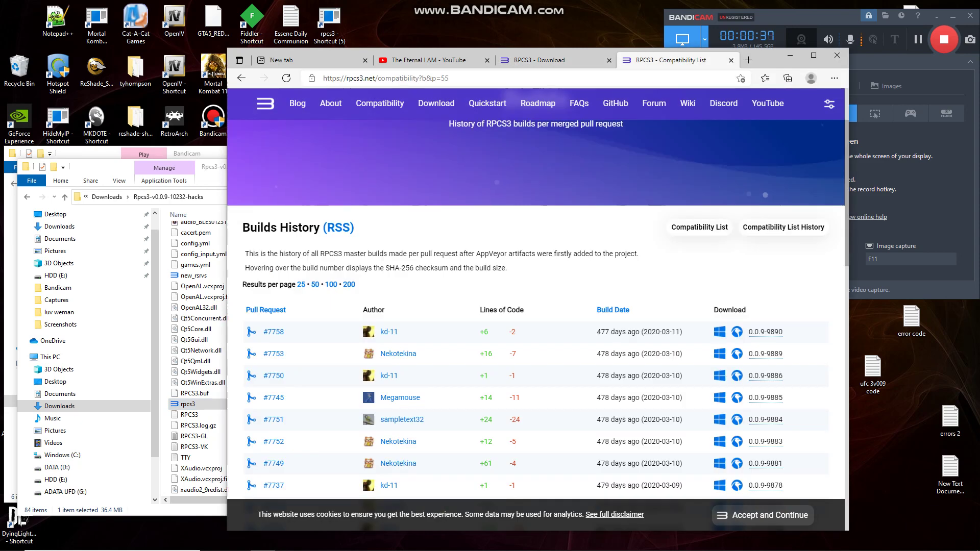
{"action": "left_click", "coordinate": [549, 60]}
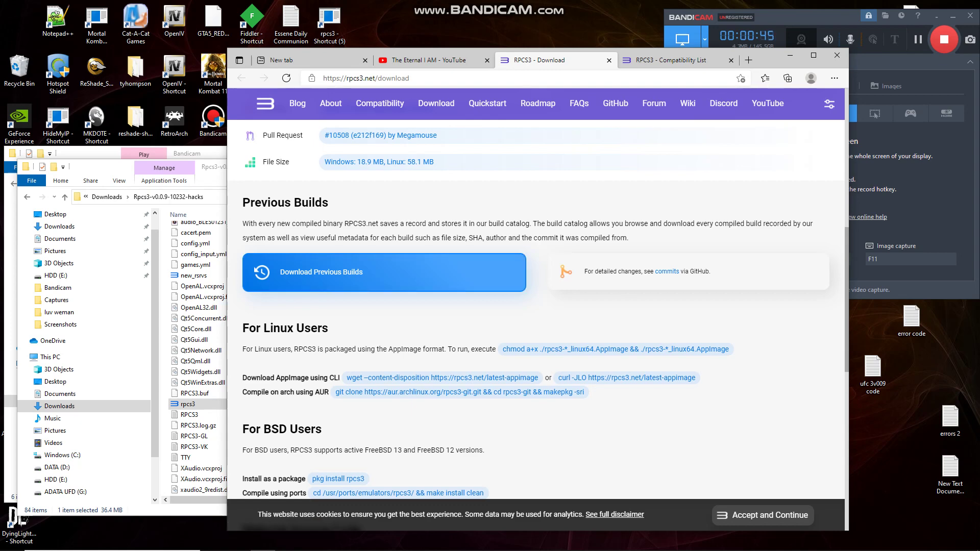
{"action": "scroll", "coordinate": [383, 280], "scroll_direction": "up", "scroll_amount": 5}
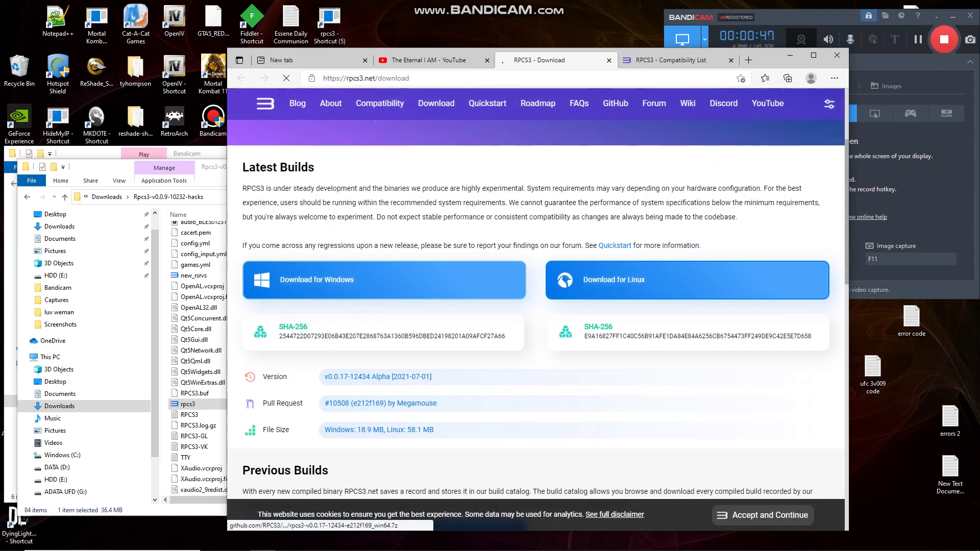
{"action": "left_click", "coordinate": [383, 280]}
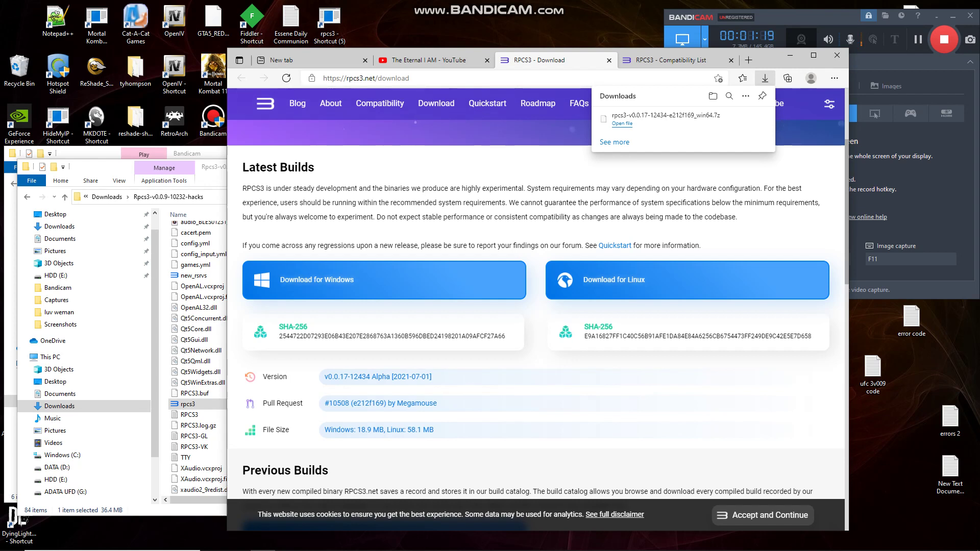
Bring up the running RPCS3 window to check its version, and download Windows build 0.0.9-9886 from the builds history page
{"action": "left_click", "coordinate": [671, 60]}
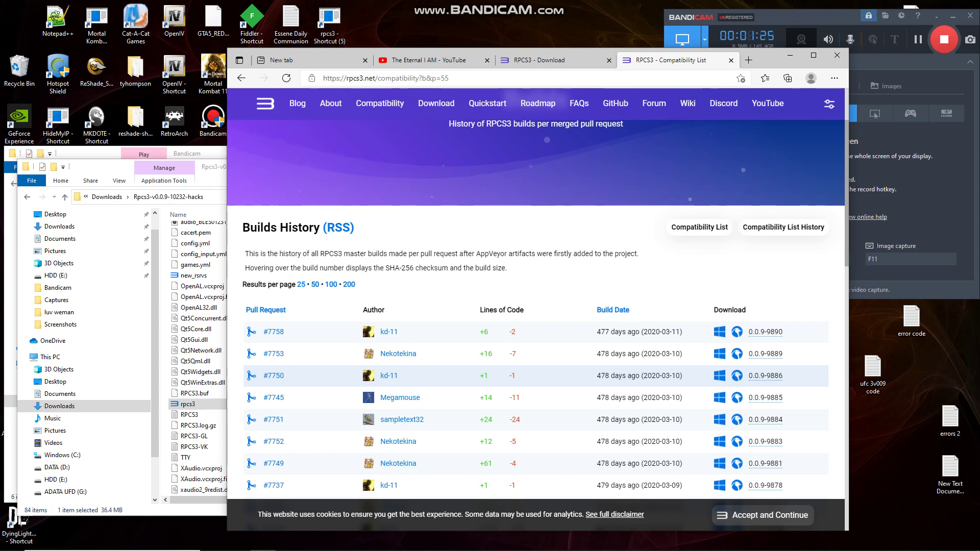
{"action": "left_click", "coordinate": [200, 404]}
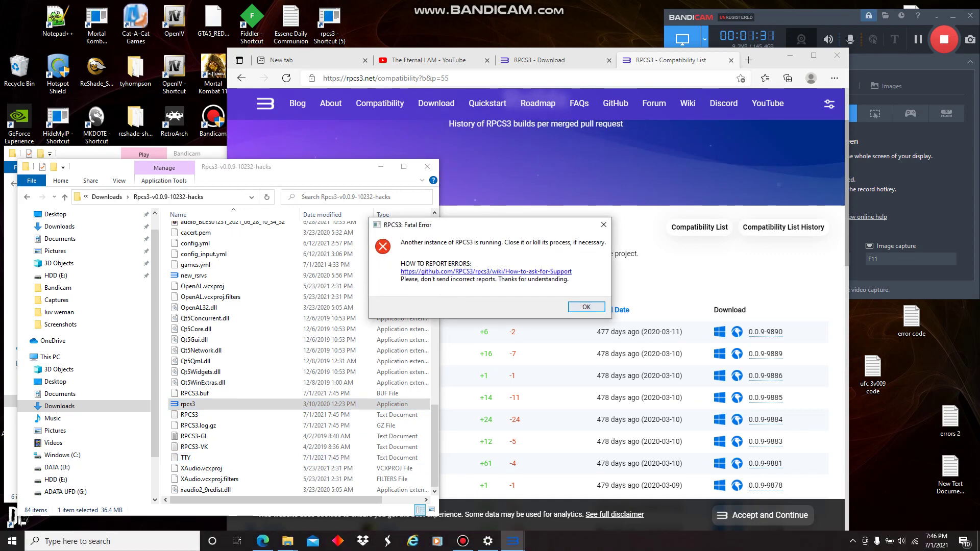
{"action": "left_click", "coordinate": [586, 306]}
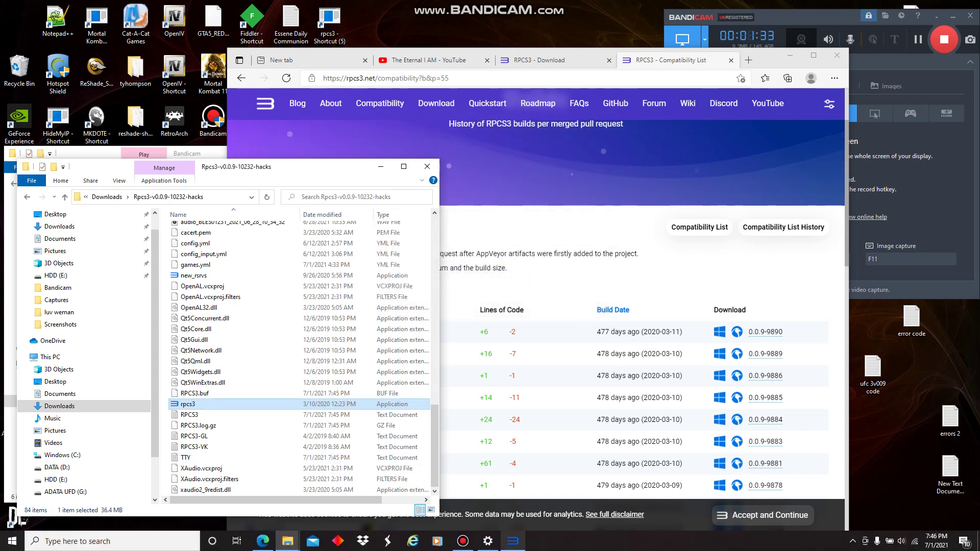
{"action": "left_click", "coordinate": [512, 542]}
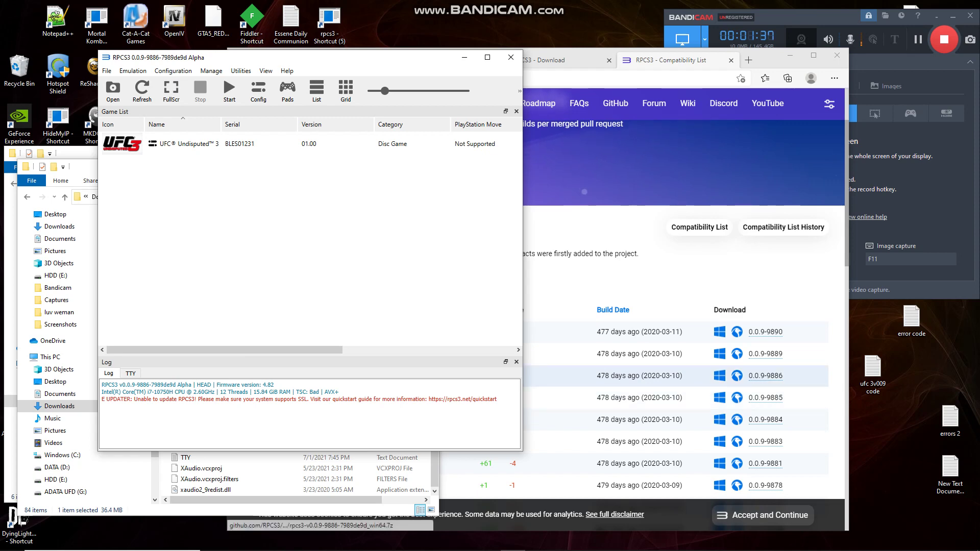
{"action": "left_click", "coordinate": [719, 376]}
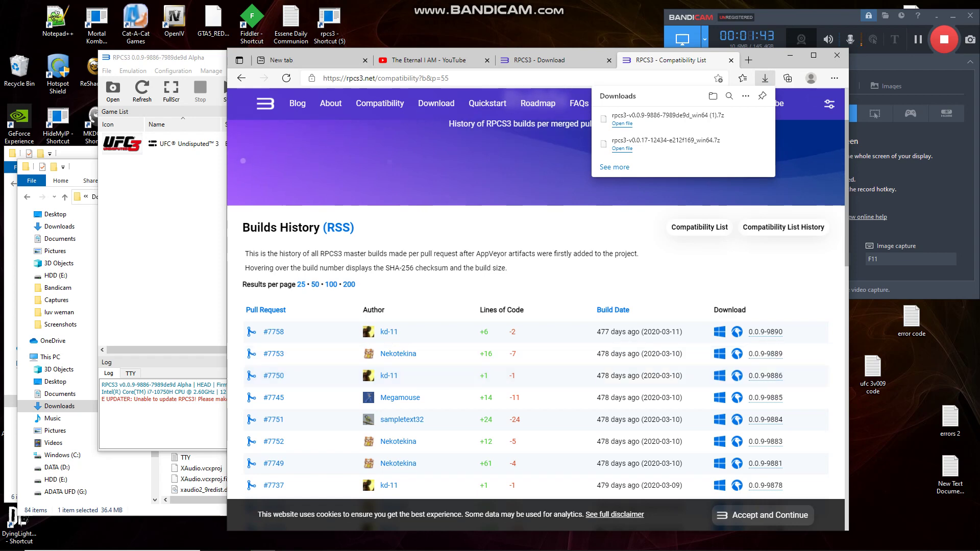
Extract rpcs3-v0.0.17-12434-e212f169_win64.7z in Downloads into a folder of the same name using 7-Zip, and open that folder
{"action": "left_click", "coordinate": [178, 510]}
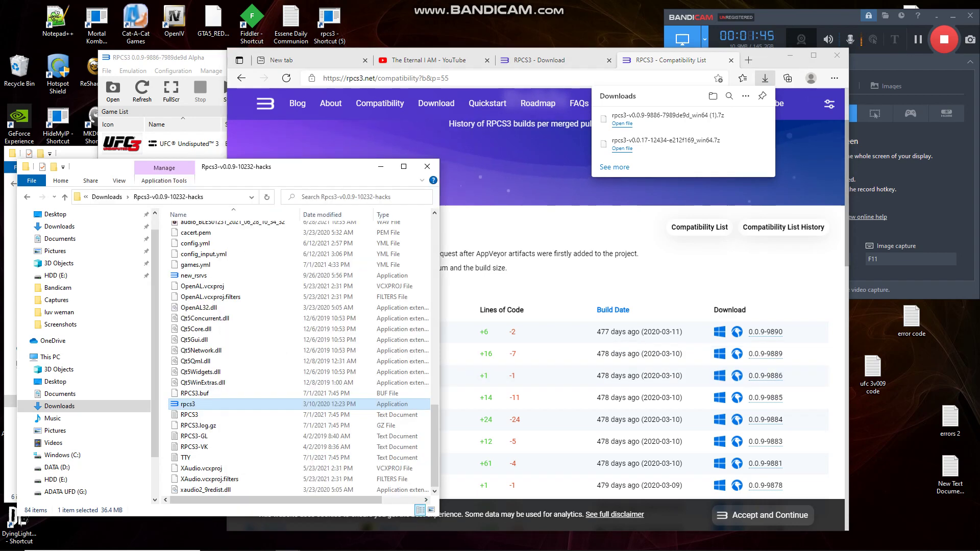
{"action": "left_click", "coordinate": [10, 307]}
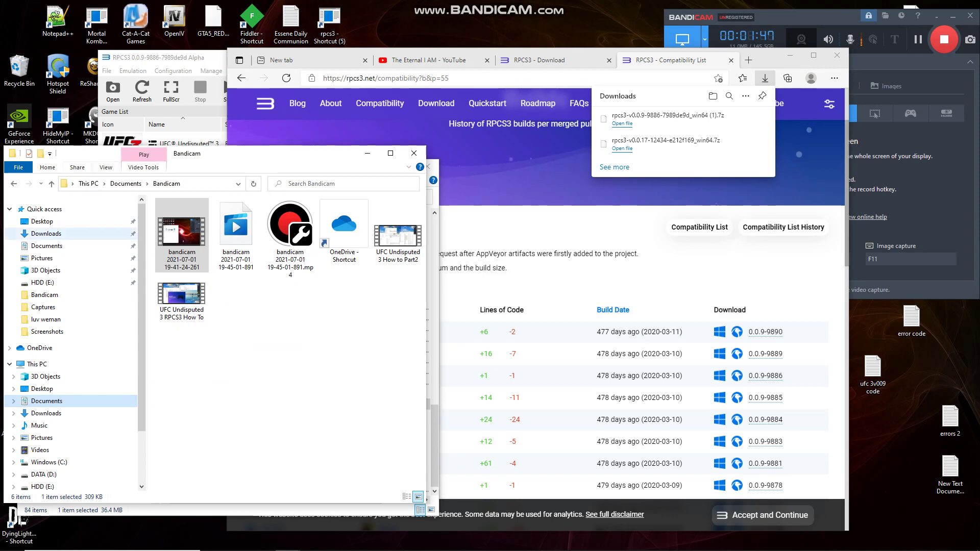
{"action": "left_click", "coordinate": [46, 233]}
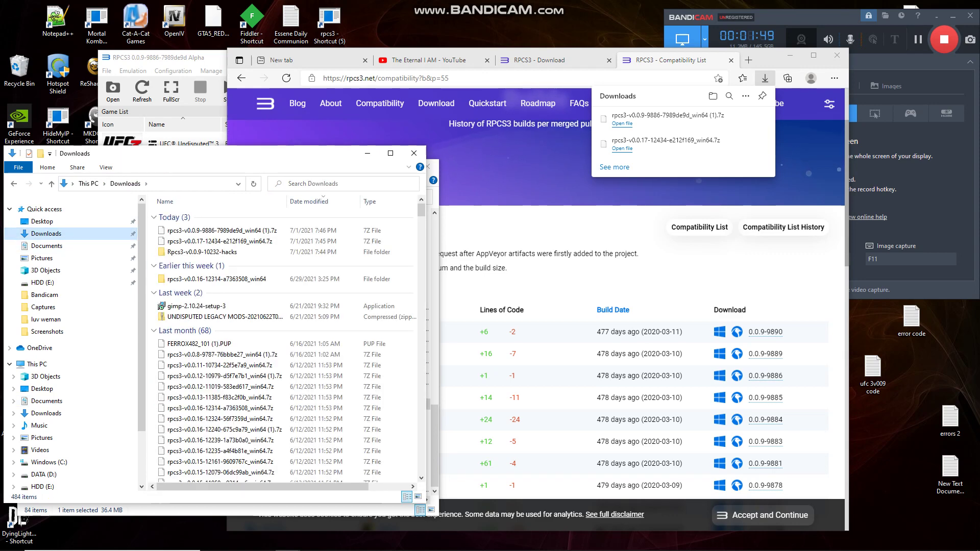
{"action": "left_click", "coordinate": [221, 241]}
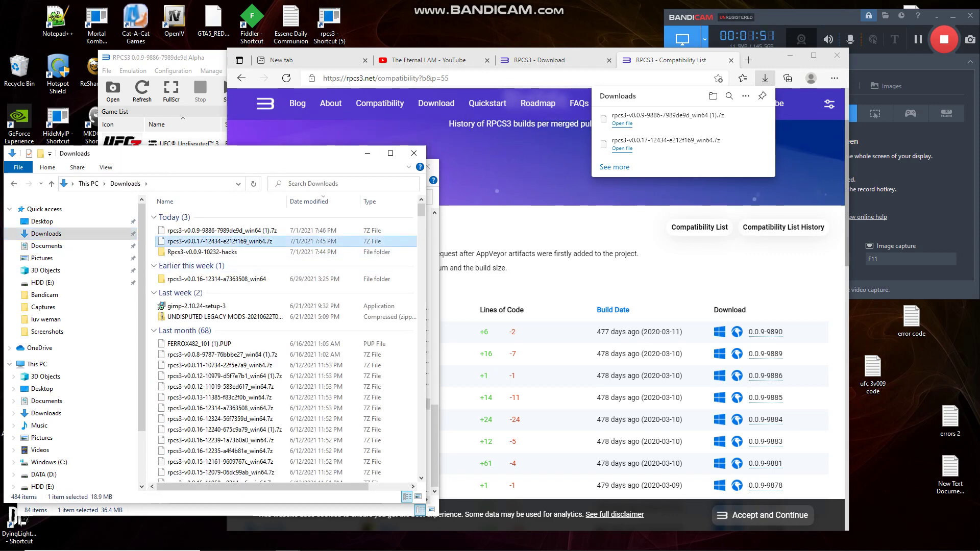
{"action": "right_click", "coordinate": [221, 241]}
{"action": "mouse_move", "coordinate": [307, 269]}
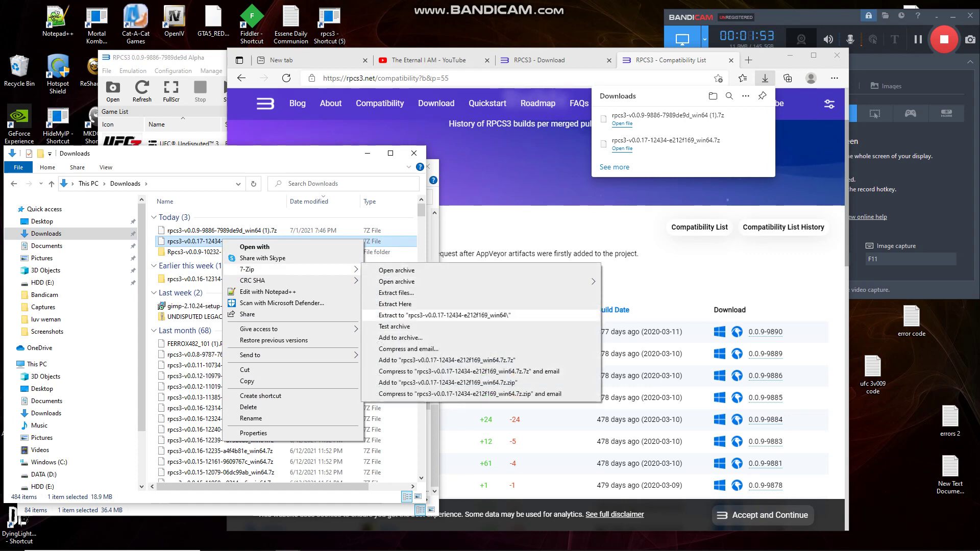
{"action": "left_click", "coordinate": [444, 315]}
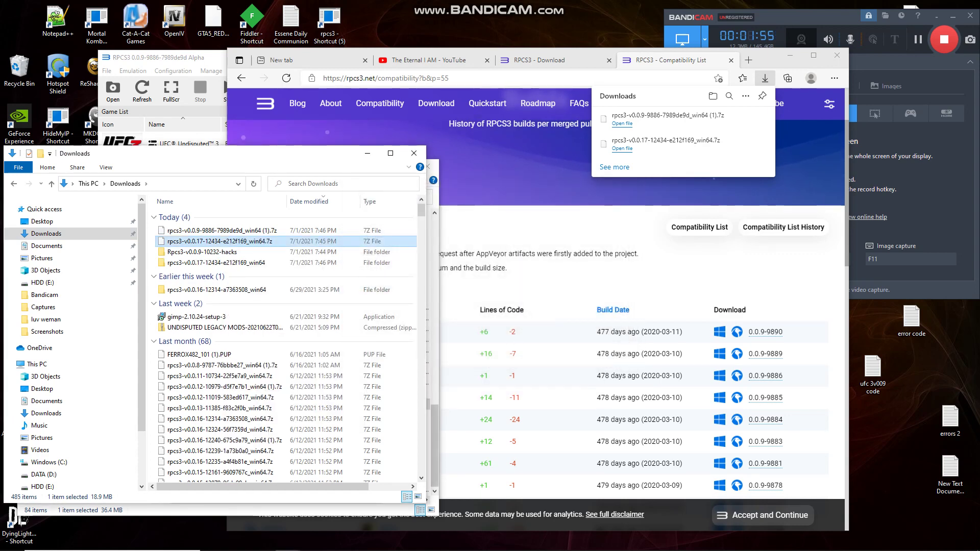
{"action": "double_click", "coordinate": [214, 262]}
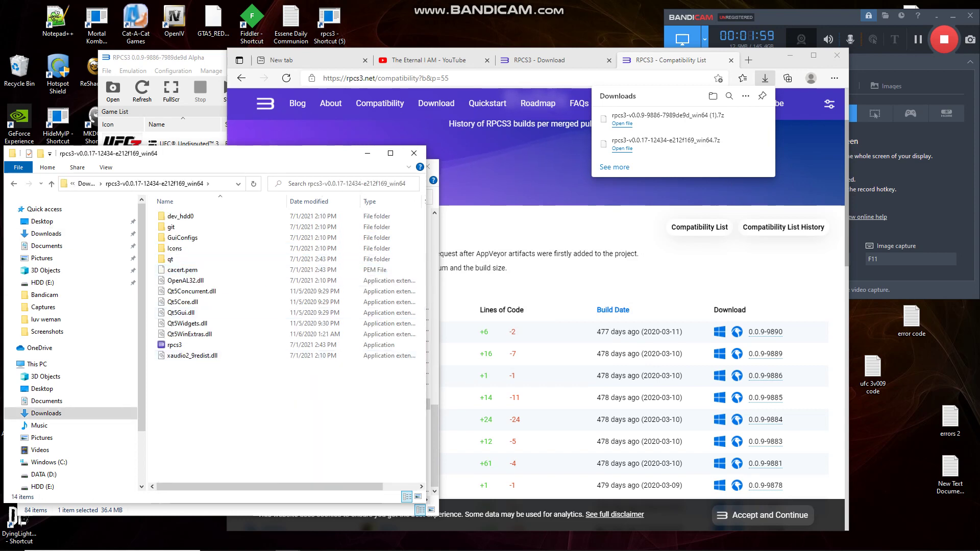
{"action": "left_click", "coordinate": [898, 204]}
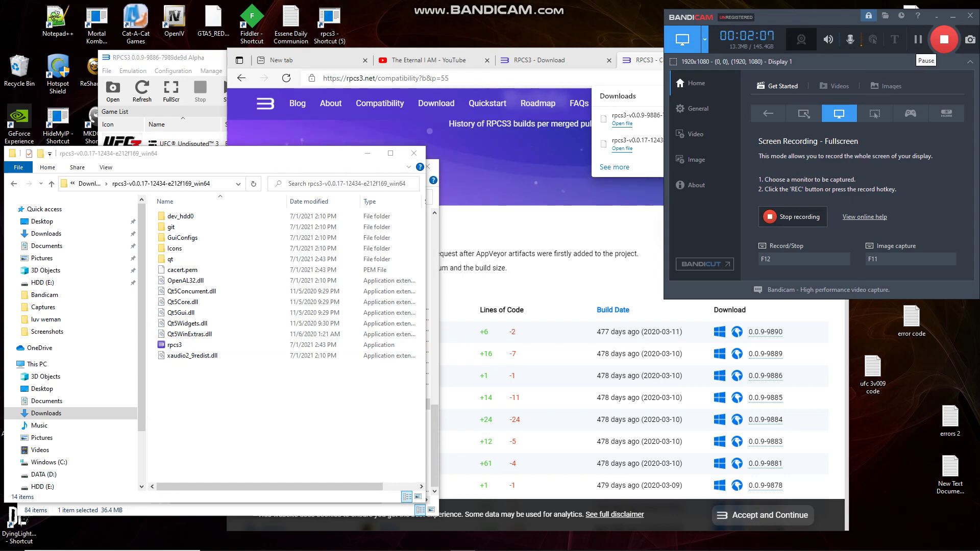
{"action": "left_click", "coordinate": [917, 39]}
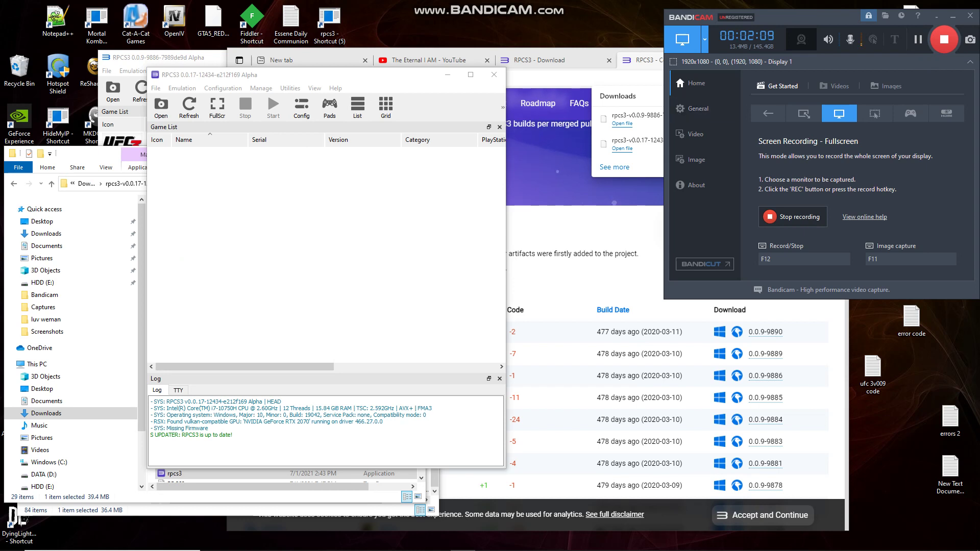
Install the PS3 firmware from PS3UPDAT.PUP in E:\downloads C\PlayStation 3 Bios, accepting the older version 4.82
{"action": "left_click", "coordinate": [156, 88]}
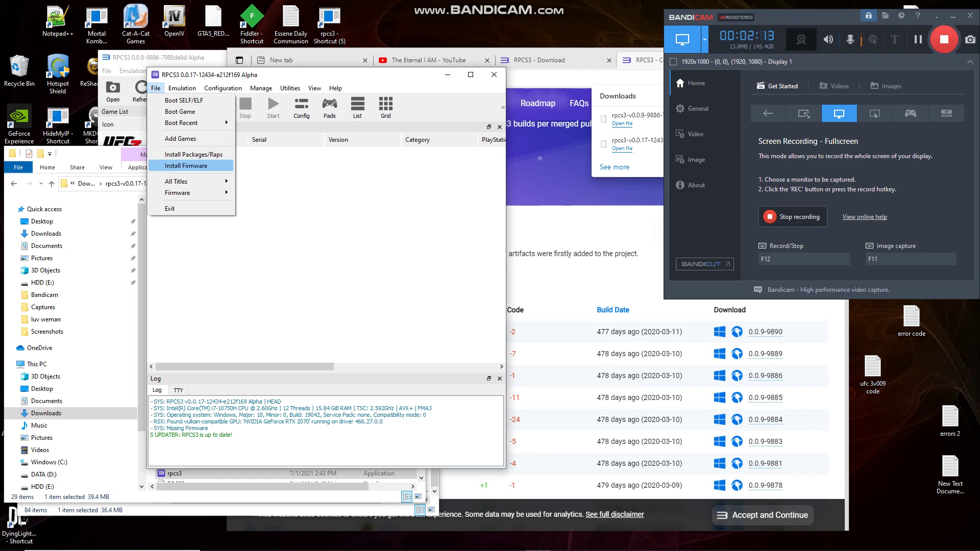
{"action": "left_click", "coordinate": [186, 166]}
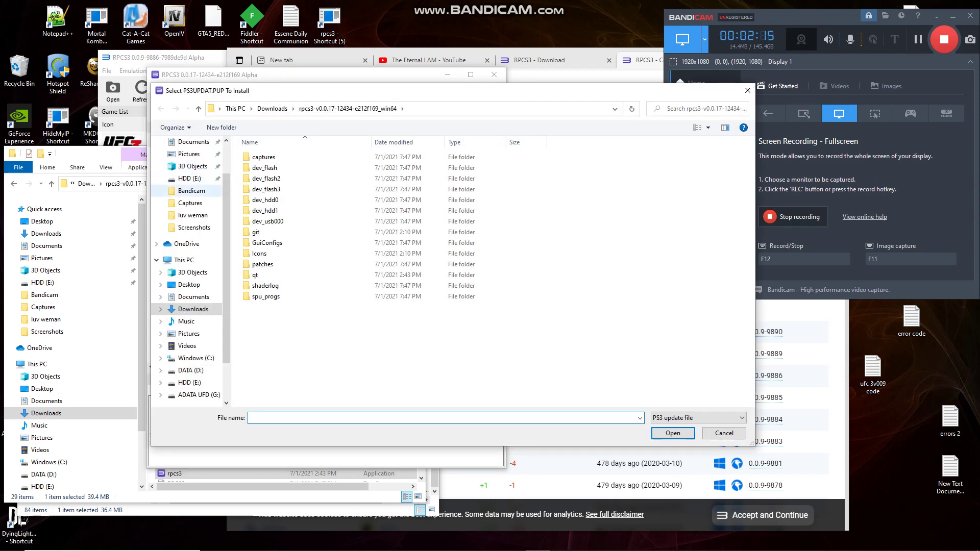
{"action": "left_click", "coordinate": [189, 383]}
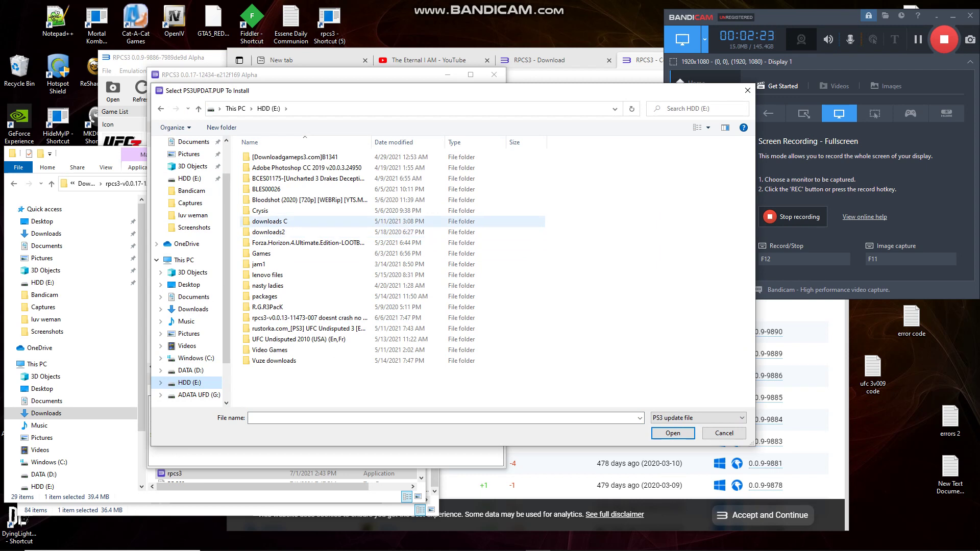
{"action": "double_click", "coordinate": [270, 221]}
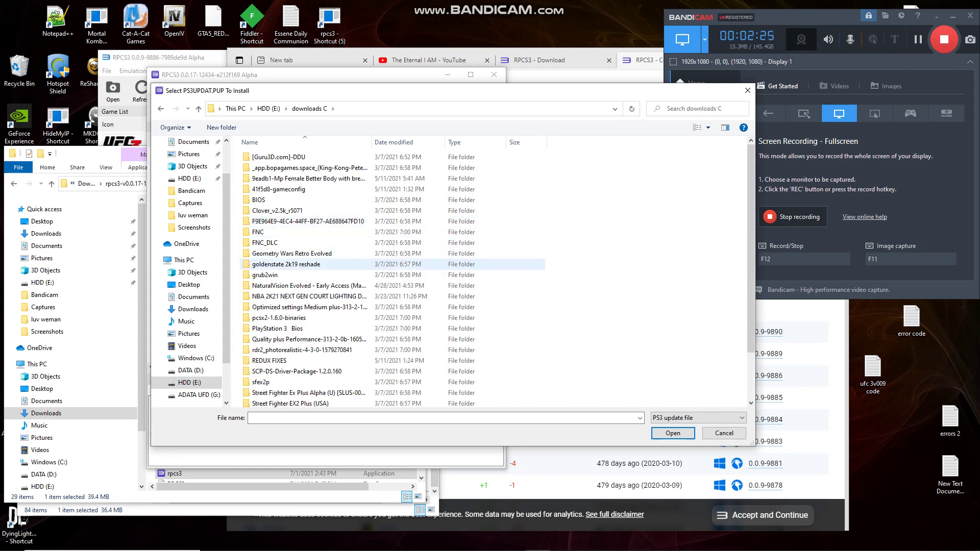
{"action": "double_click", "coordinate": [276, 328]}
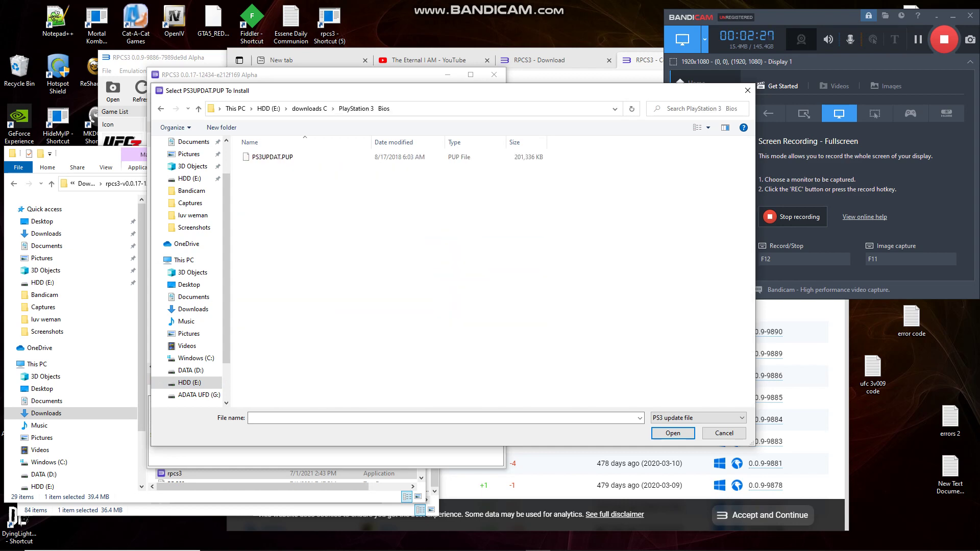
{"action": "left_click", "coordinate": [276, 157]}
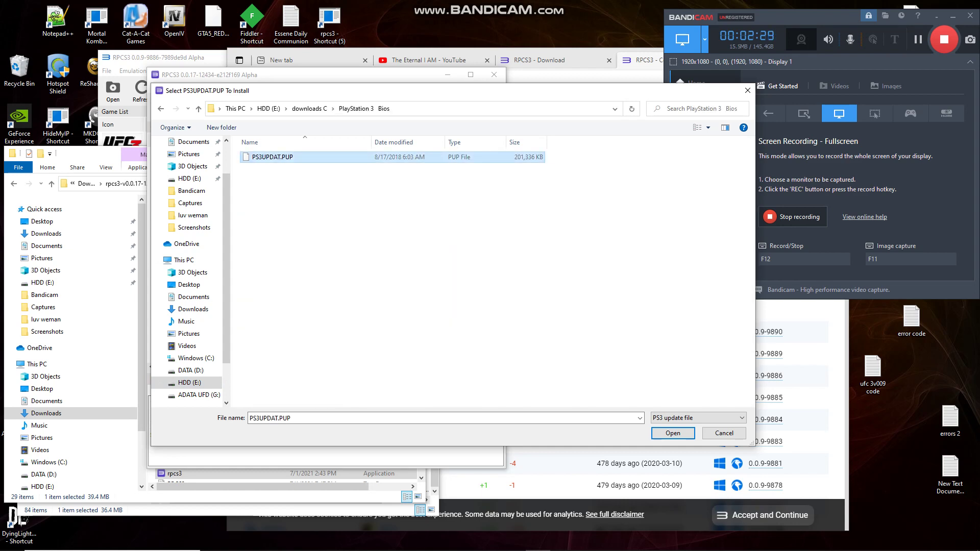
{"action": "key", "text": "Return"}
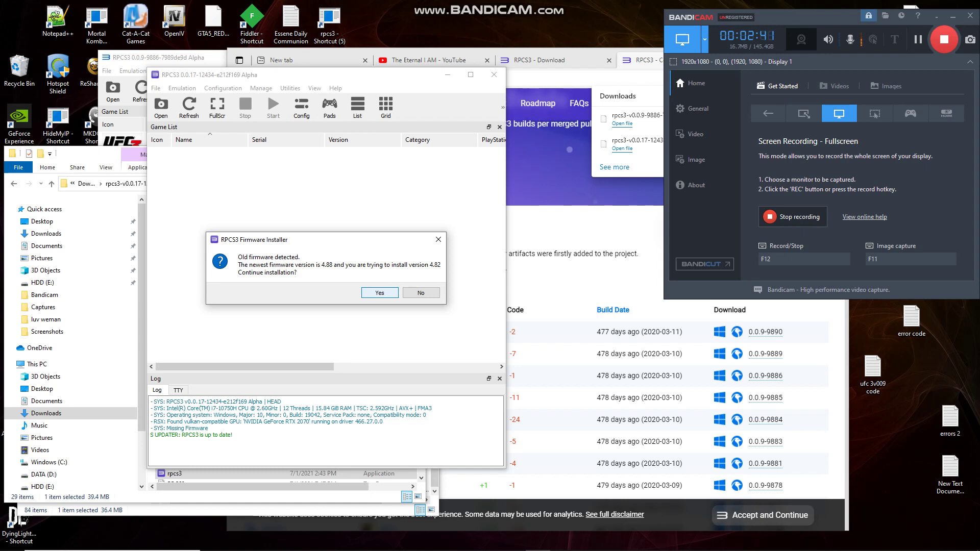
{"action": "left_click", "coordinate": [379, 292]}
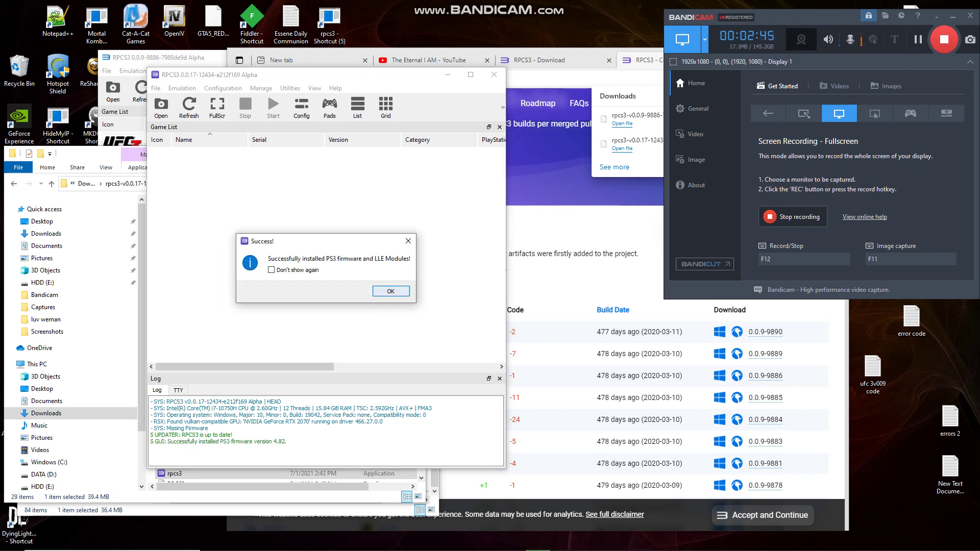
{"action": "left_click", "coordinate": [387, 291]}
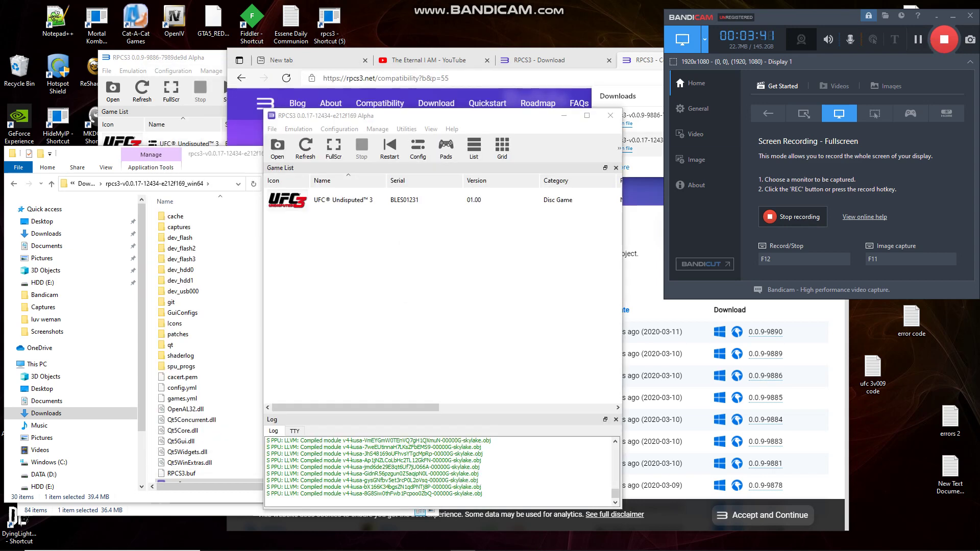
Create a custom configuration for UFC Undisputed 3 with the Recompiler (ASMJIT) SPU decoder, Operating System thread scheduler and 1 preferred SPU thread
{"action": "right_click", "coordinate": [340, 200]}
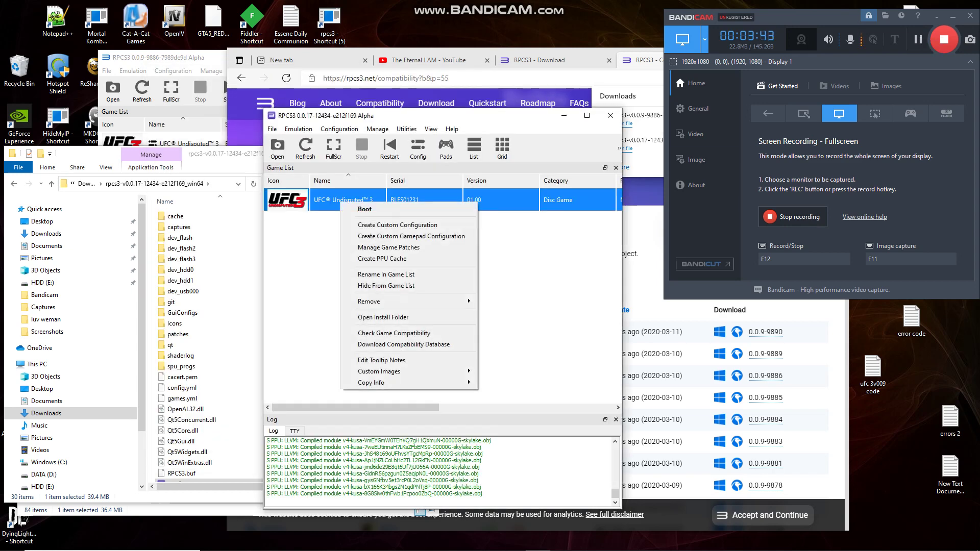
{"action": "left_click", "coordinate": [368, 225]}
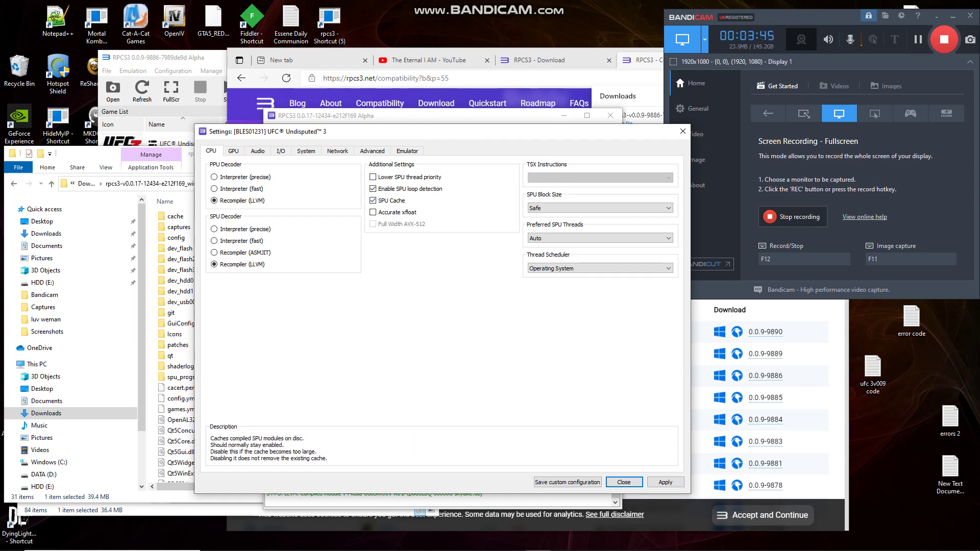
{"action": "left_click", "coordinate": [228, 151]}
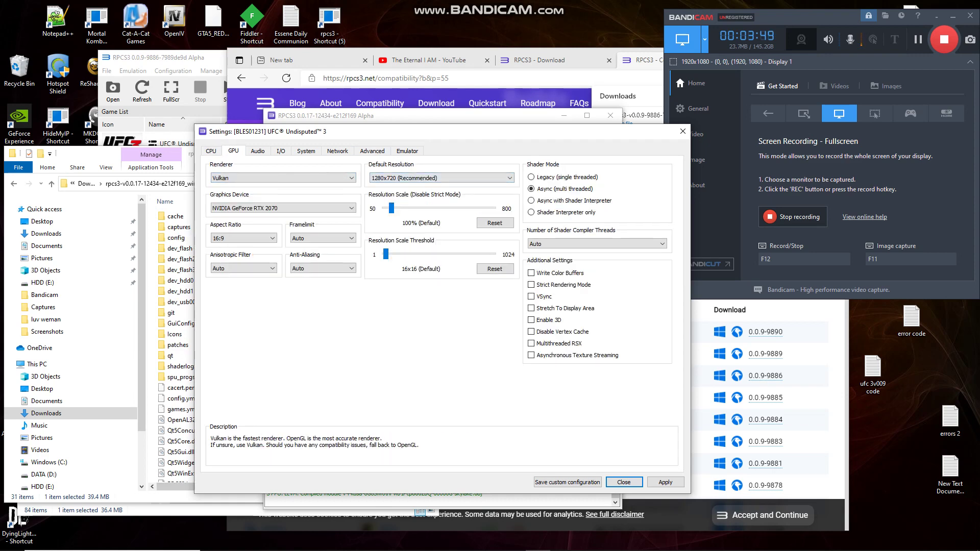
{"action": "left_click", "coordinate": [210, 151]}
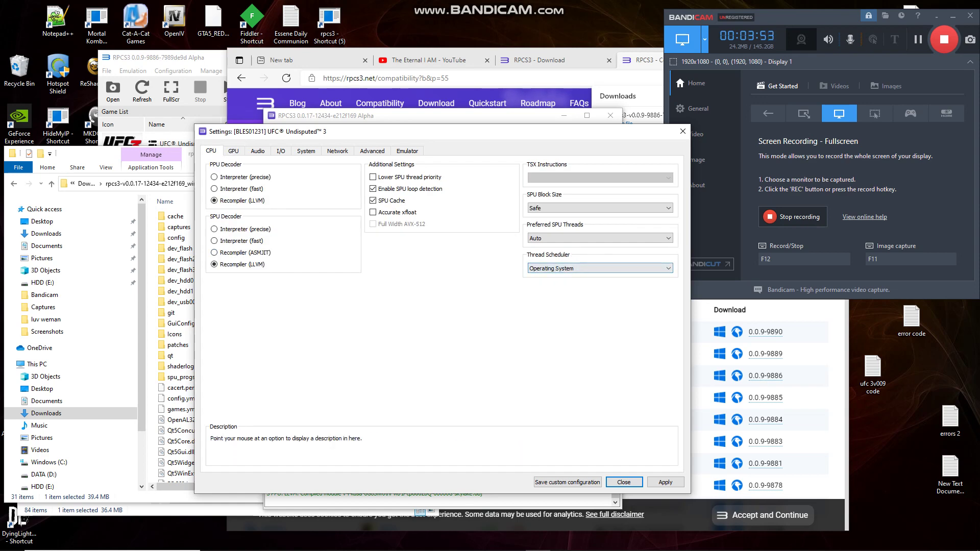
{"action": "left_click", "coordinate": [244, 252]}
{"action": "left_click", "coordinate": [600, 268]}
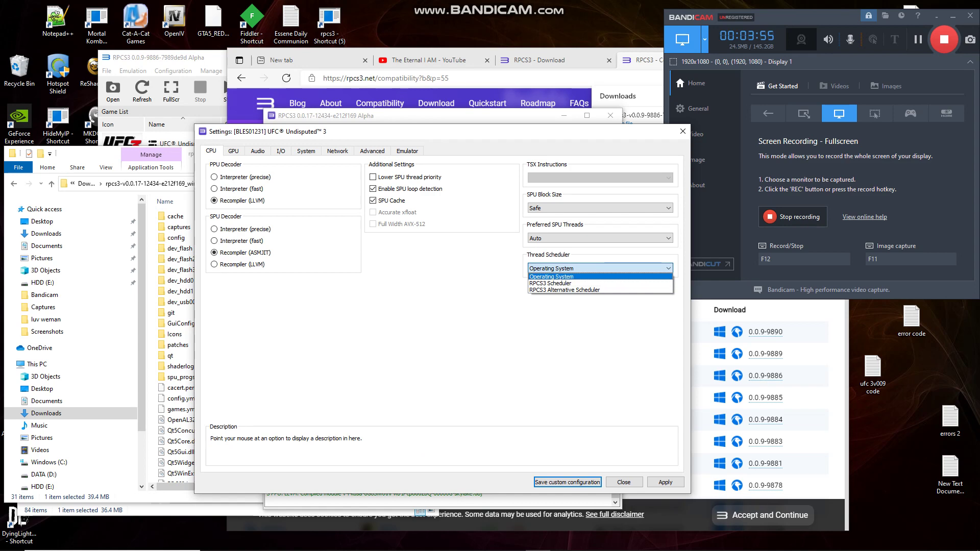
{"action": "left_click", "coordinate": [600, 283]}
{"action": "left_click", "coordinate": [600, 269]}
{"action": "left_click", "coordinate": [600, 277]}
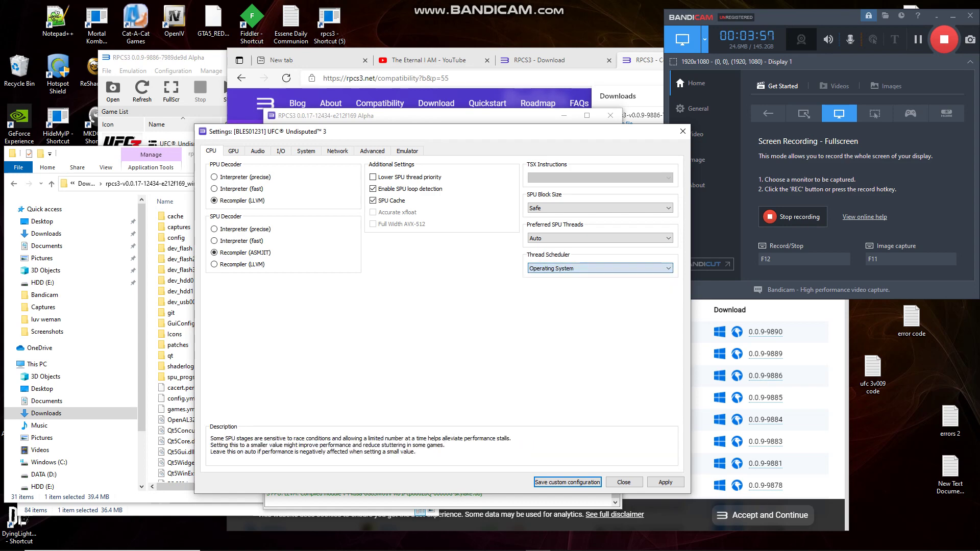
{"action": "left_click", "coordinate": [600, 238]}
{"action": "left_click", "coordinate": [600, 253]}
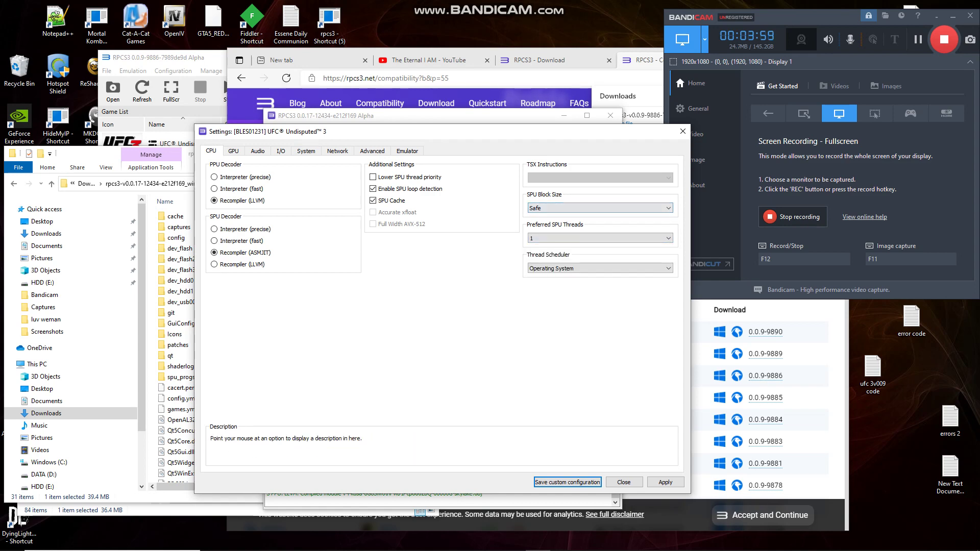
Set the game's audio output to OpenAL and its audio channels to Surround 7.1
{"action": "left_click", "coordinate": [372, 151]}
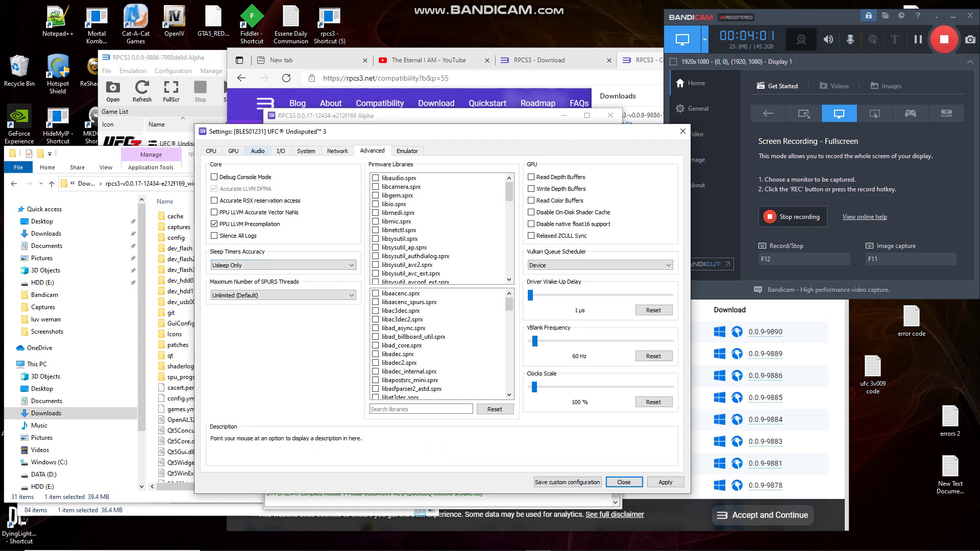
{"action": "left_click", "coordinate": [233, 151]}
{"action": "left_click", "coordinate": [258, 151]}
{"action": "left_click", "coordinate": [283, 178]}
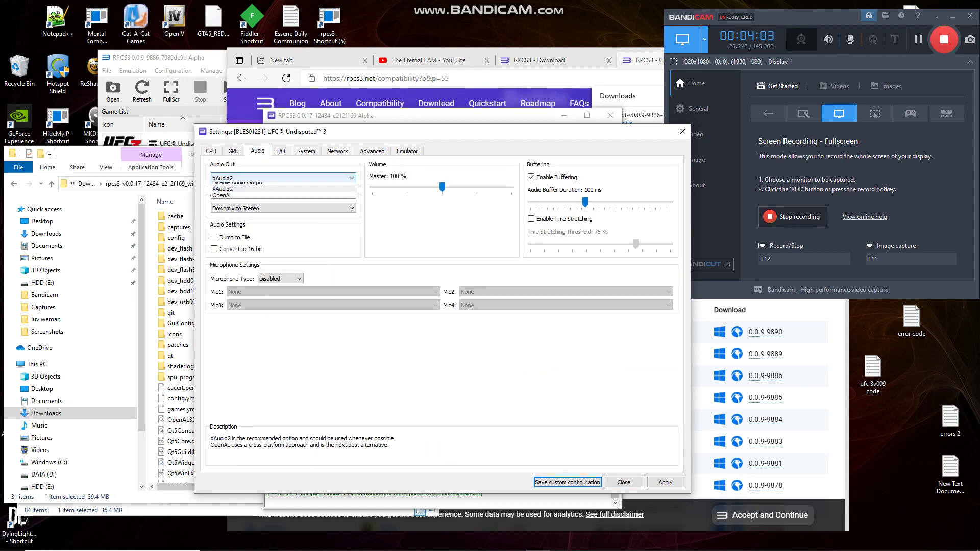
{"action": "left_click", "coordinate": [223, 195]}
{"action": "left_click", "coordinate": [283, 208]}
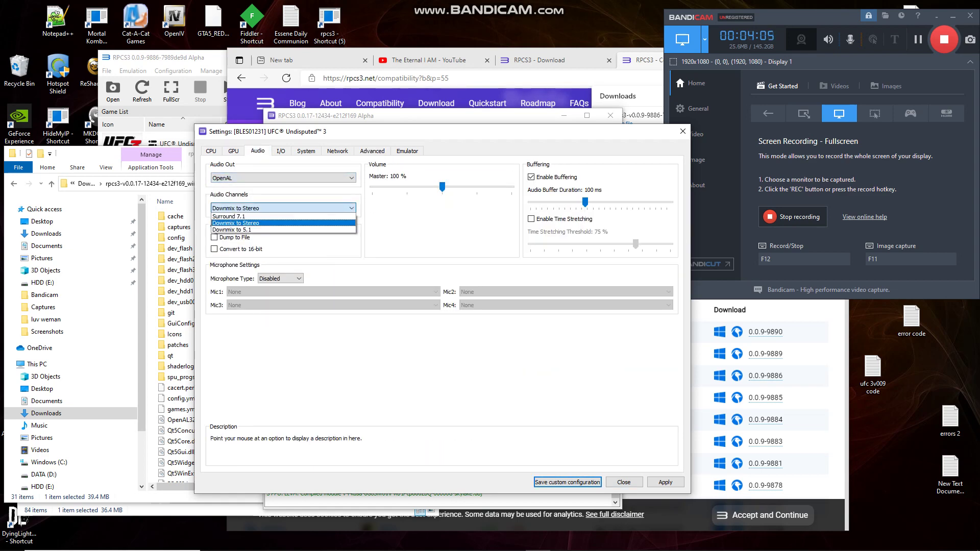
{"action": "left_click", "coordinate": [236, 223]}
{"action": "left_click", "coordinate": [283, 208]}
{"action": "left_click", "coordinate": [230, 216]}
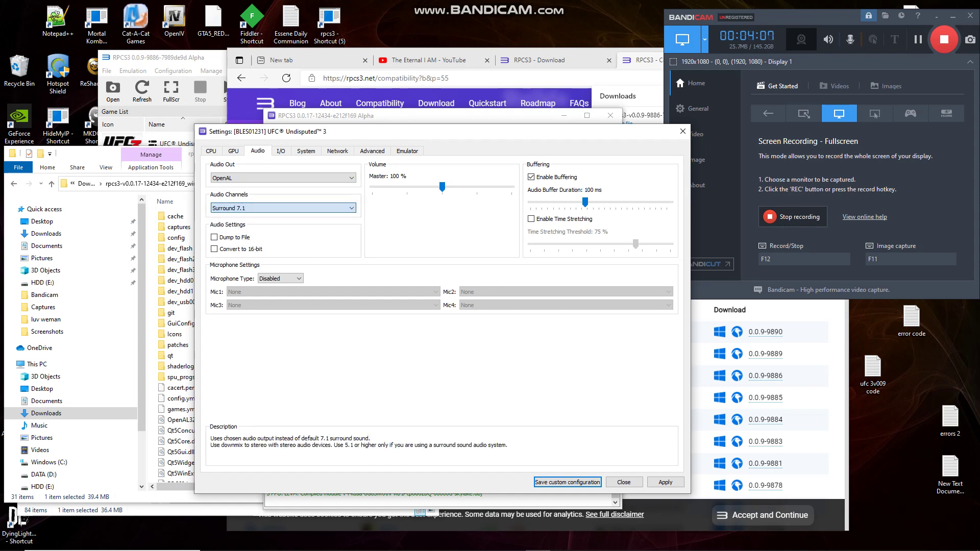
Review the System and Emulator settings of the game's configuration and close it
{"action": "left_click", "coordinate": [306, 151]}
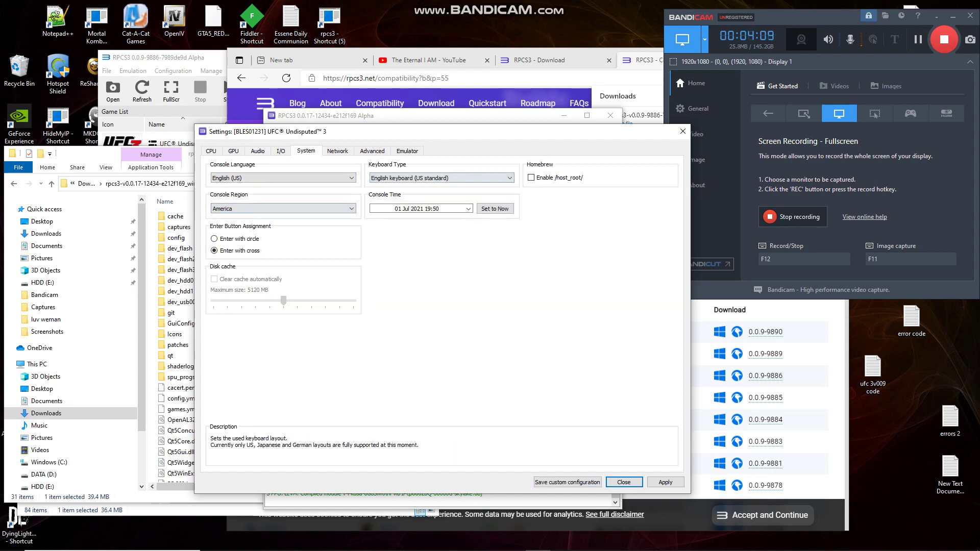
{"action": "left_click", "coordinate": [407, 151]}
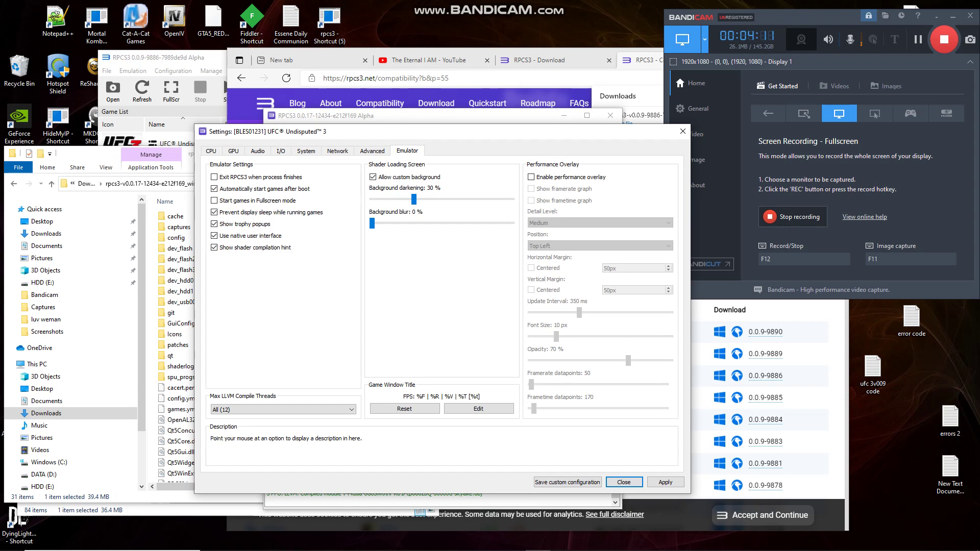
{"action": "left_click", "coordinate": [624, 483]}
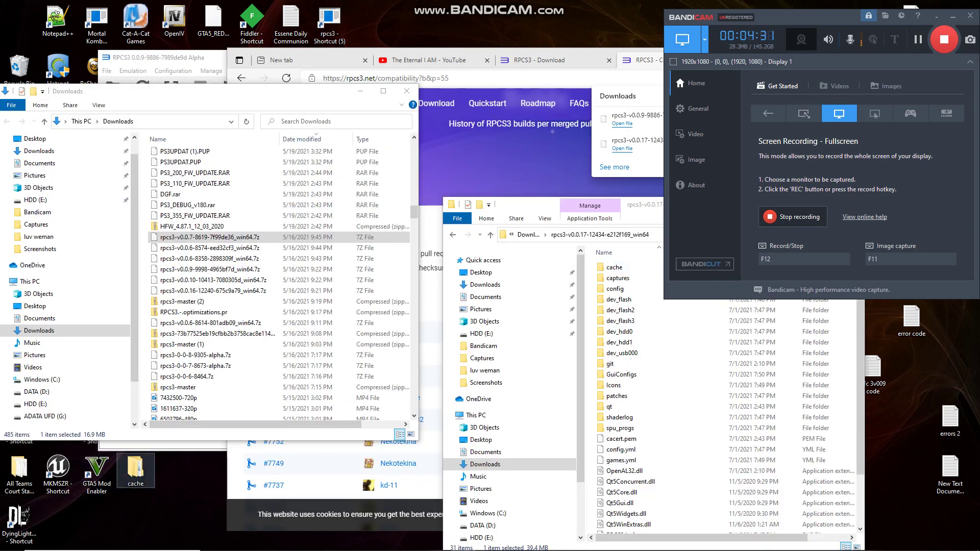
Copy the cache folder from the desktop into the rpcs3-v0.0.17-12434-e212f169_win64 folder
{"action": "left_click_drag", "start_coordinate": [136, 466], "coordinate": [705, 479]}
{"action": "left_click", "coordinate": [735, 434]}
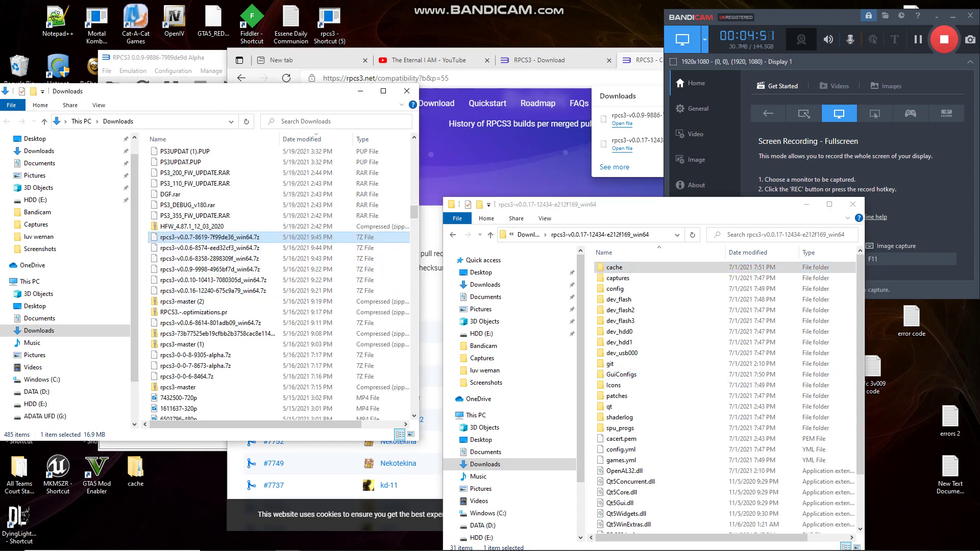
Extract the qt folder, OpenAL32.dll, the Qt5 DLLs and rpcs3.exe from rpcs3-v0.0.7-8619-7f99de36_win64.7z into the v0.0.17-12434 folder, replacing existing files
{"action": "right_click", "coordinate": [206, 237]}
{"action": "mouse_move", "coordinate": [239, 268]}
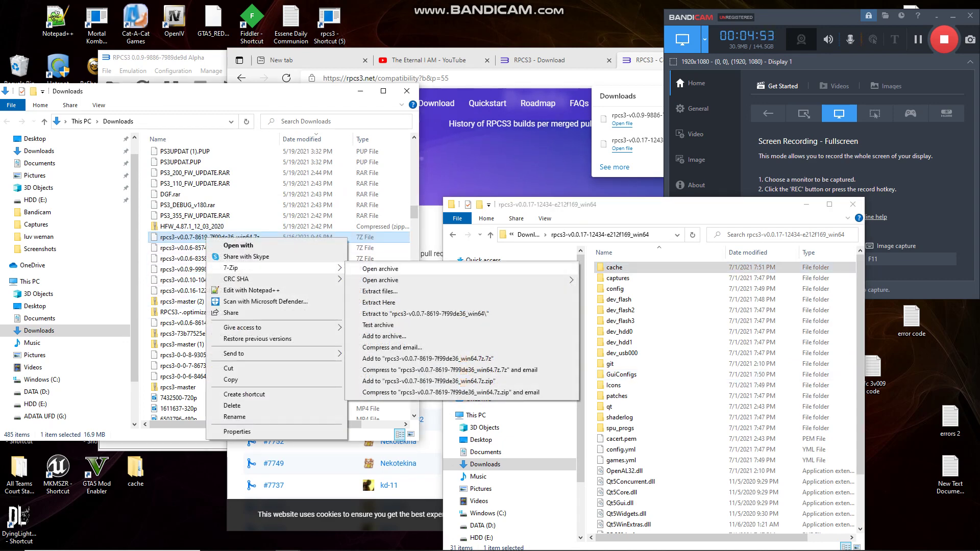
{"action": "left_click", "coordinate": [380, 269]}
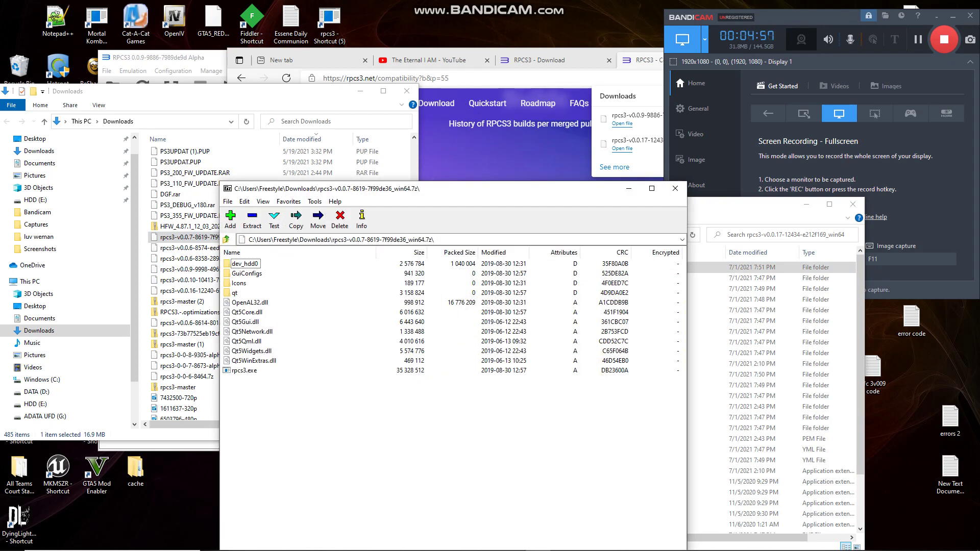
{"action": "left_click_drag", "start_coordinate": [287, 378], "coordinate": [685, 345]}
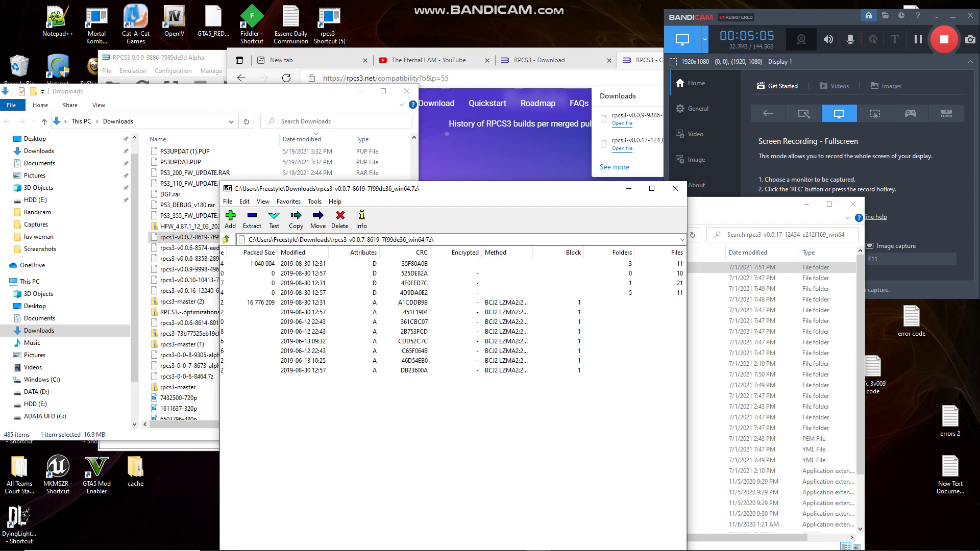
{"action": "left_click_drag", "start_coordinate": [493, 188], "coordinate": [469, 51]}
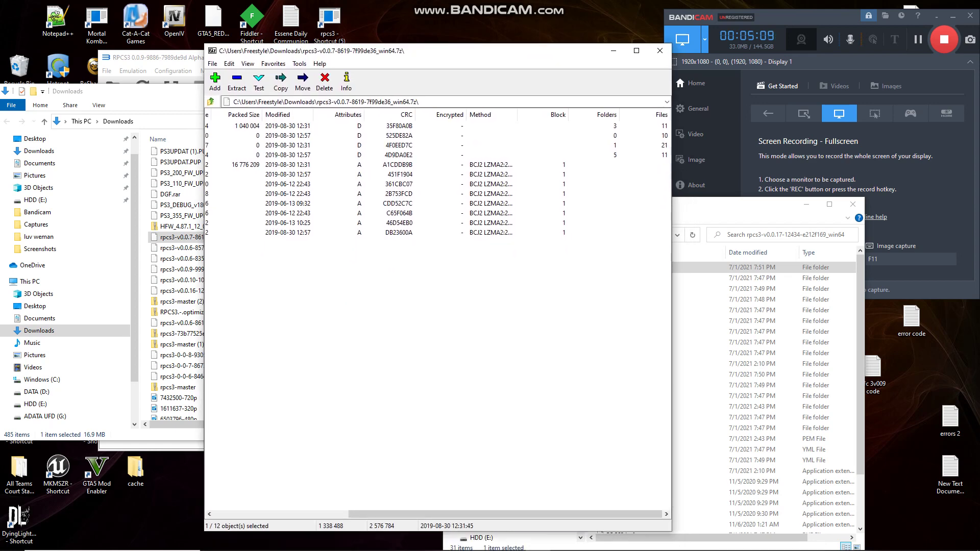
{"action": "left_click_drag", "start_coordinate": [505, 514], "coordinate": [370, 514]}
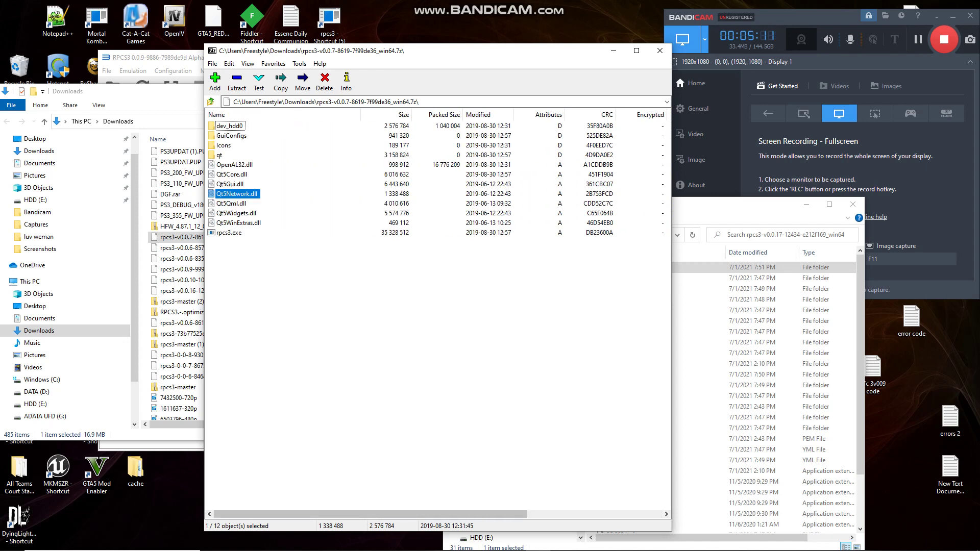
{"action": "left_click_drag", "start_coordinate": [242, 240], "coordinate": [698, 460]}
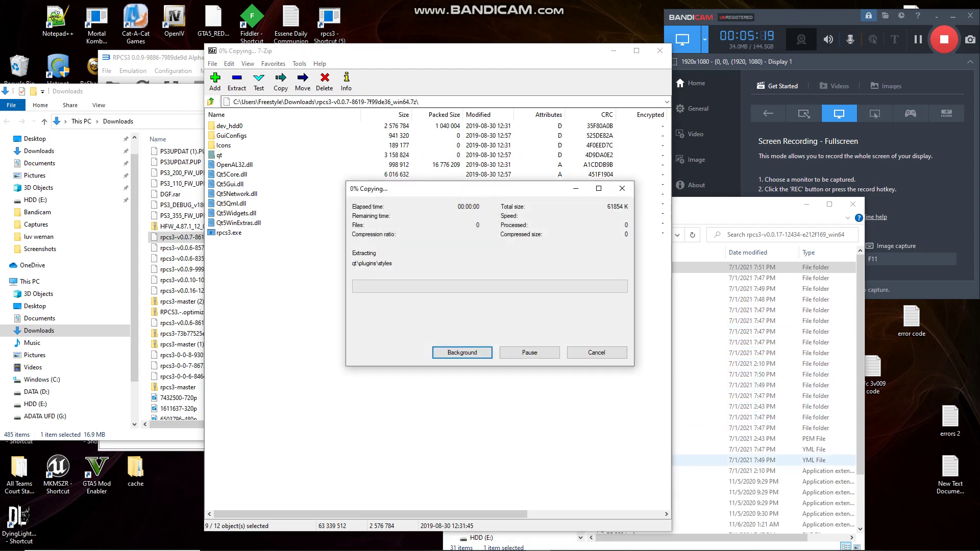
{"action": "left_click", "coordinate": [466, 199]}
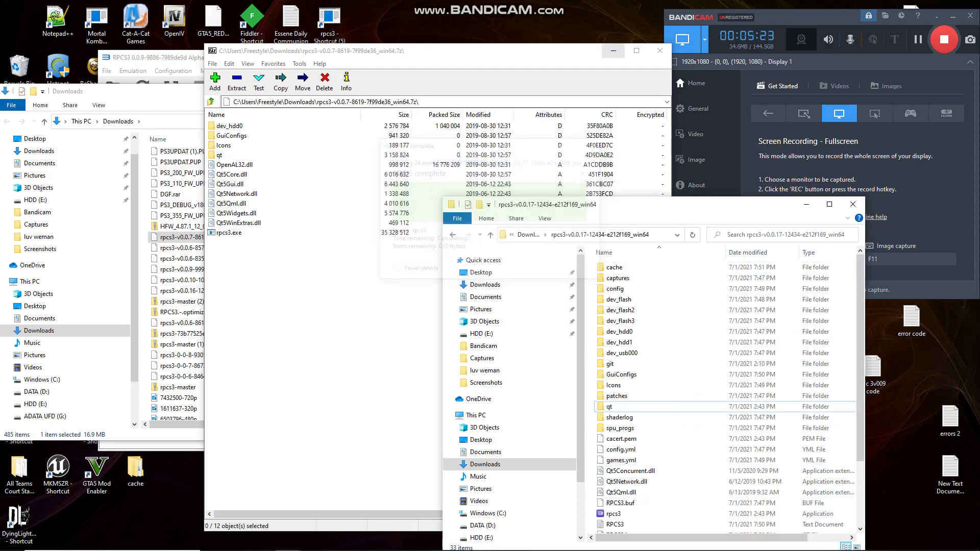
{"action": "left_click", "coordinate": [659, 50]}
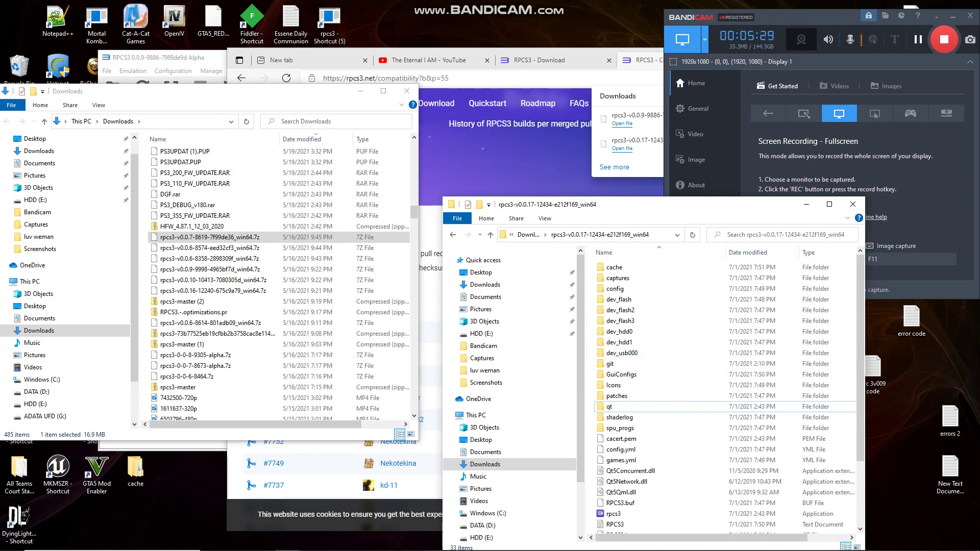
{"action": "left_click", "coordinate": [918, 40]}
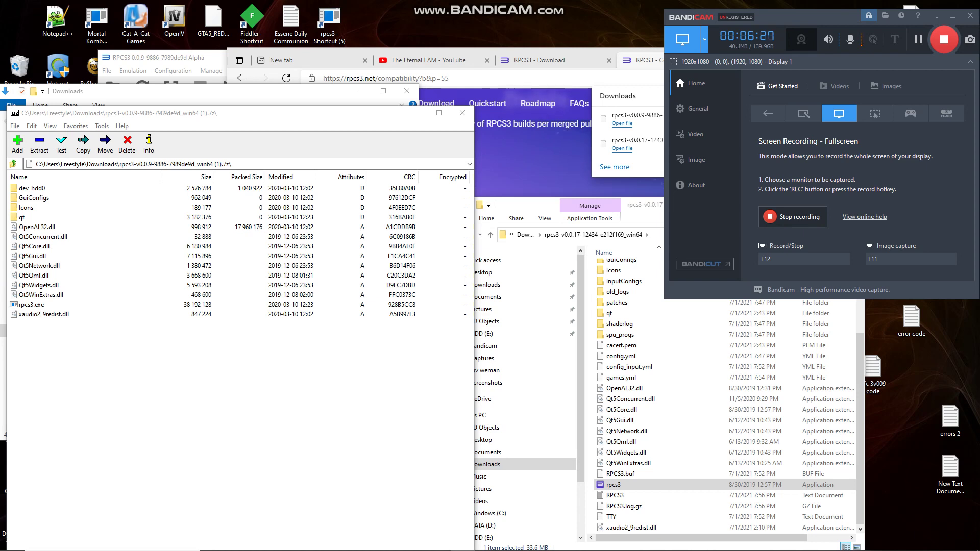
Extract the qt folder, the Qt5 DLLs and rpcs3.exe from the open 0.0.9-9886 archive into the v0.0.17-12434 folder, replacing existing files
{"action": "left_click", "coordinate": [31, 305]}
{"action": "left_click", "coordinate": [40, 295], "text": "ctrl"}
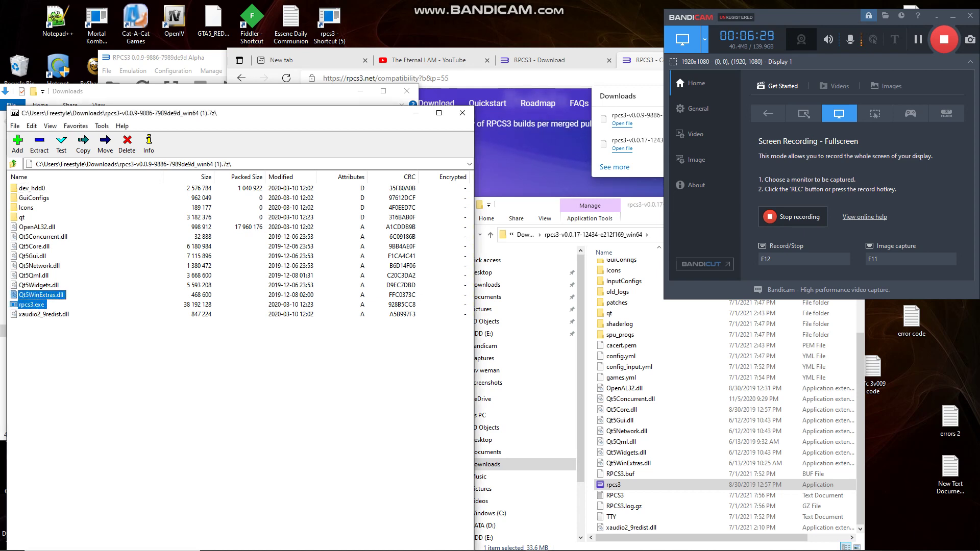
{"action": "key", "text": "shift+Up"}
{"action": "key", "text": "shift+Up"}
{"action": "key", "text": "shift+Up"}
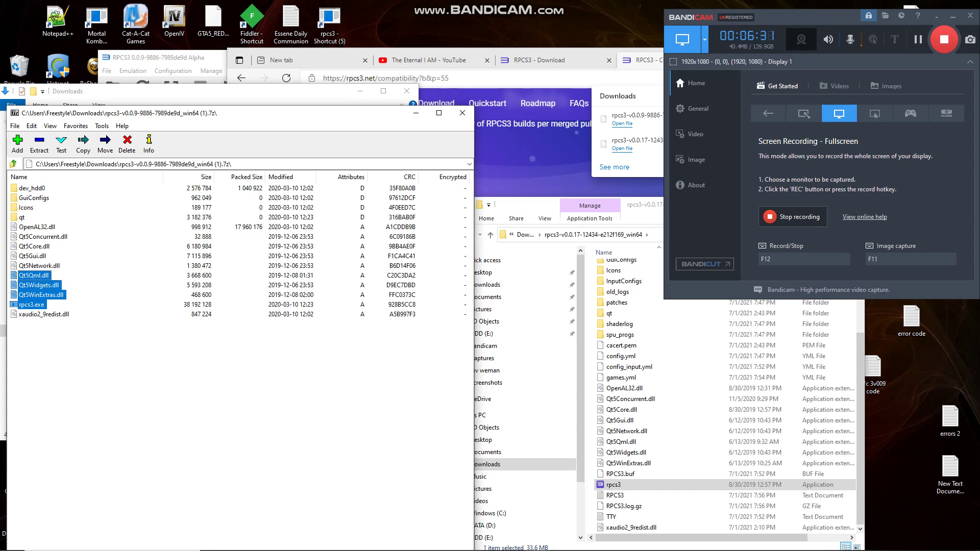
{"action": "key", "text": "shift+Up"}
{"action": "key", "text": "shift+Up"}
{"action": "key", "text": "shift+Up"}
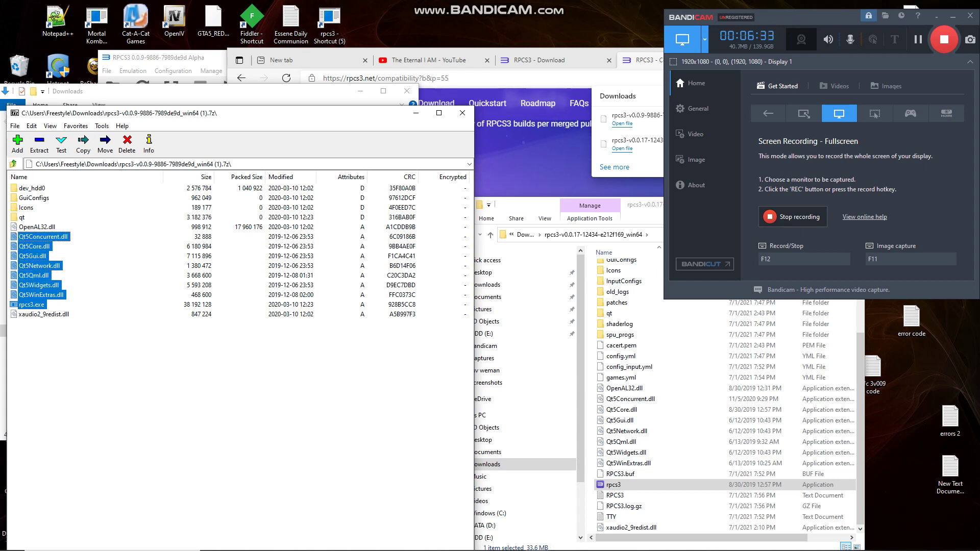
{"action": "left_click", "coordinate": [22, 217], "text": "ctrl"}
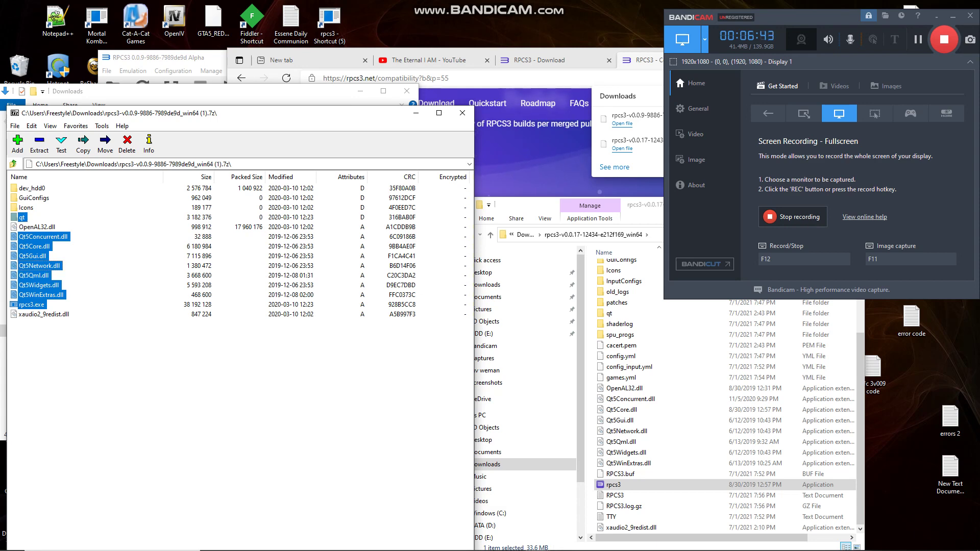
{"action": "left_click_drag", "start_coordinate": [40, 276], "coordinate": [664, 421]}
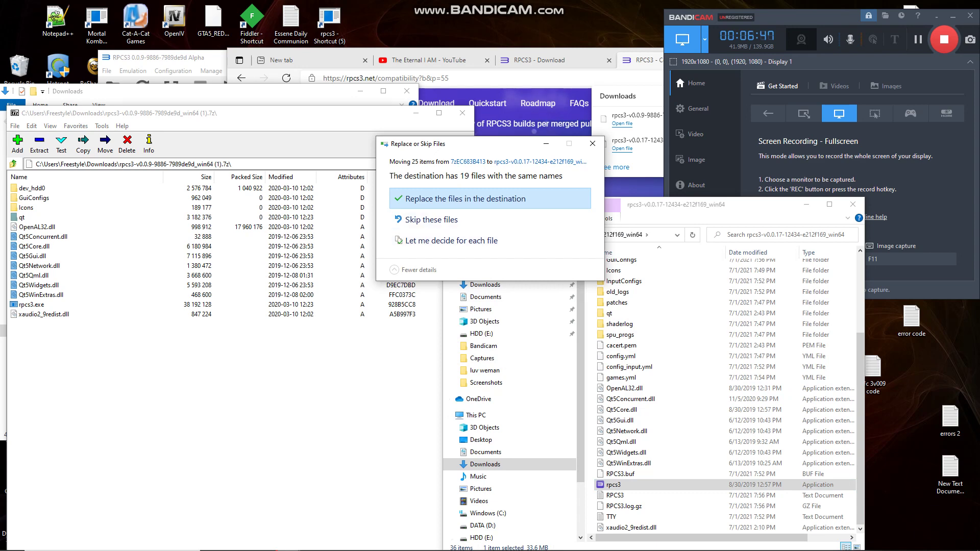
{"action": "left_click", "coordinate": [466, 199]}
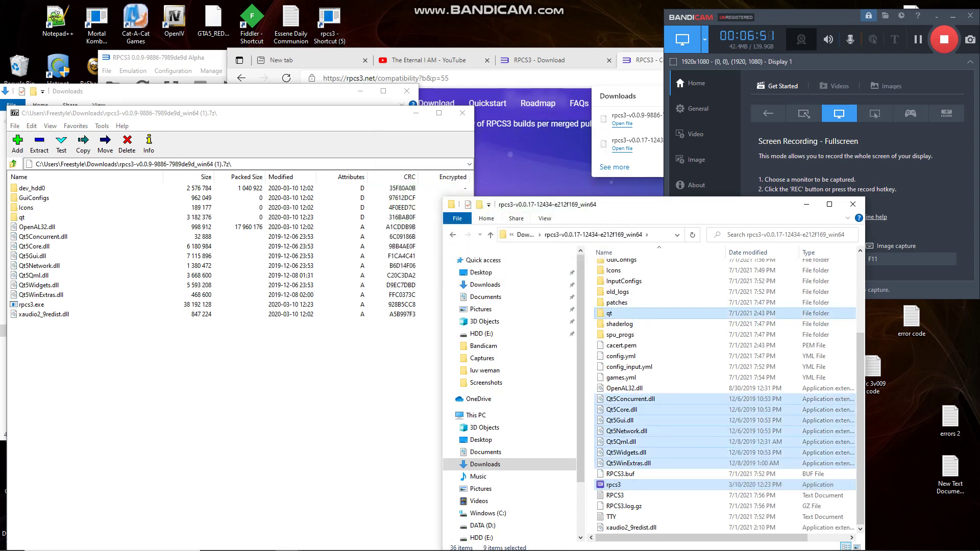
{"action": "left_click", "coordinate": [463, 113]}
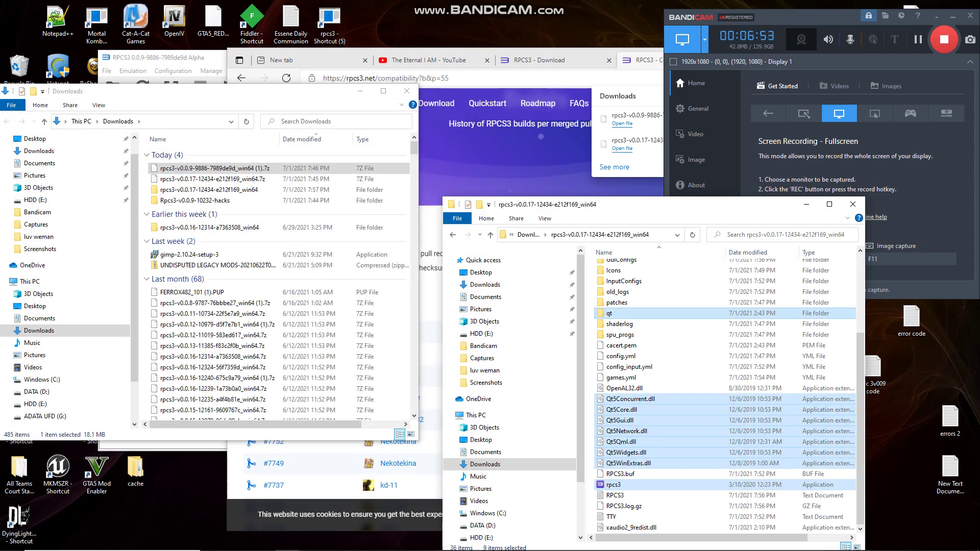
Bring up the running RPCS3 0.0.9-9886 window and open the custom configuration of UFC Undisputed 3 to view its CPU settings
{"action": "left_click", "coordinate": [360, 91]}
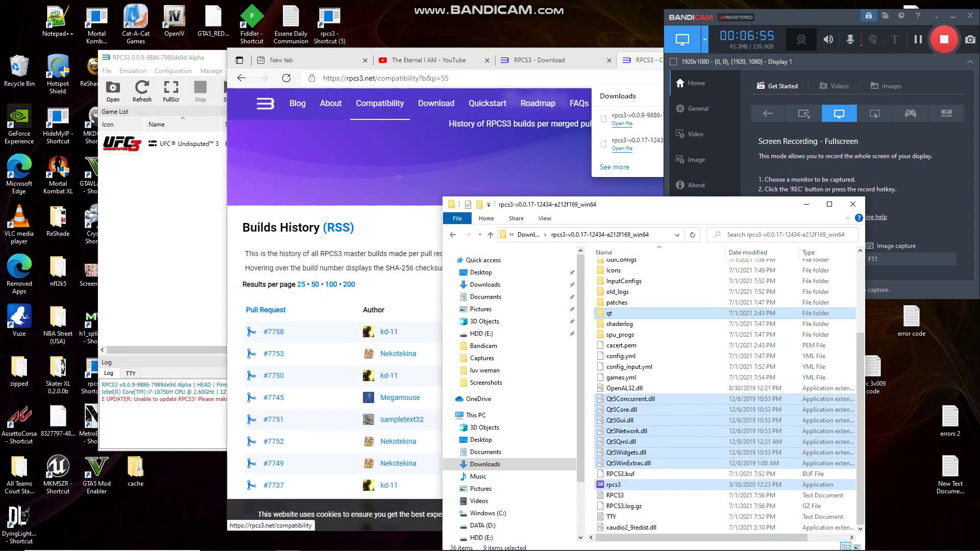
{"action": "left_click", "coordinate": [174, 144]}
{"action": "right_click", "coordinate": [154, 143]}
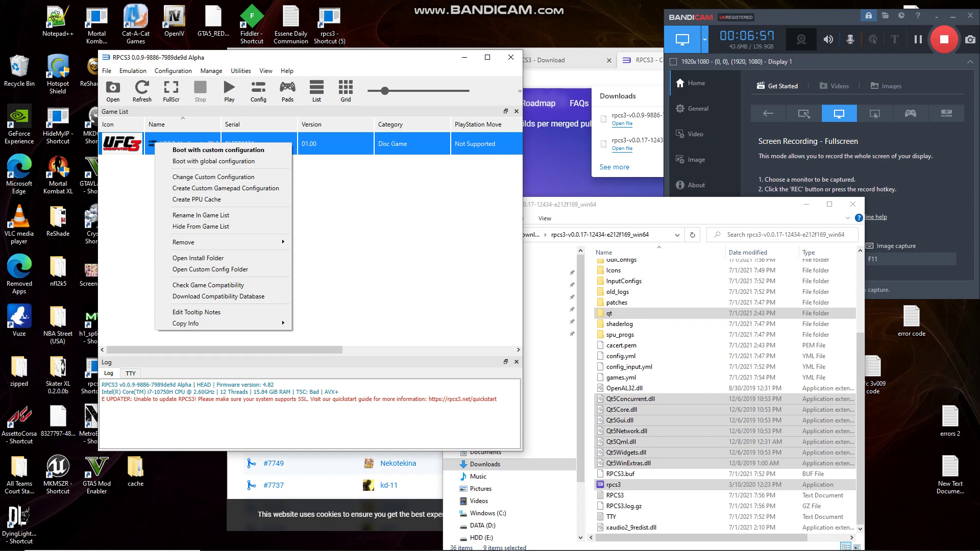
{"action": "left_click", "coordinate": [214, 176]}
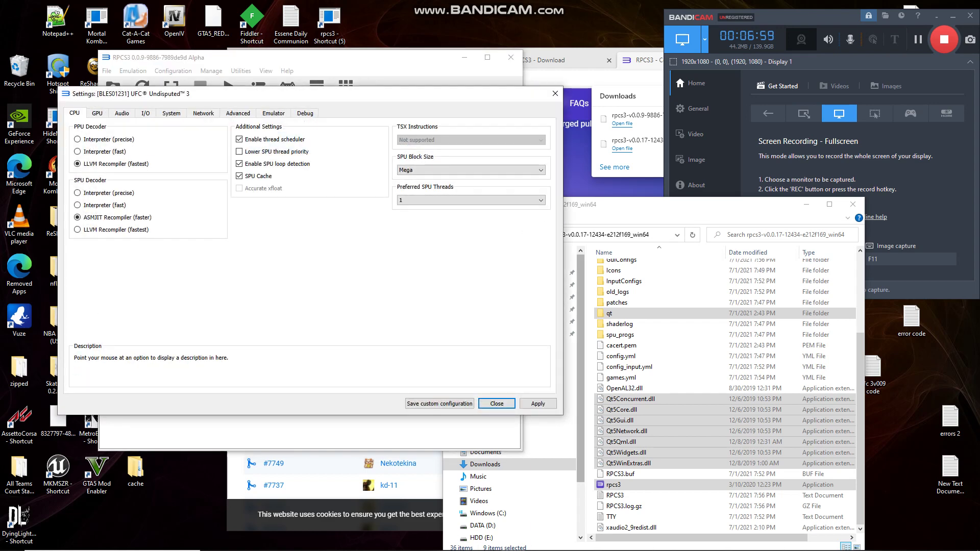
Launch rpcs3 from the v0.0.17-12434 folder and open the custom configuration of UFC Undisputed 3 beside the existing settings window
{"action": "left_click", "coordinate": [613, 484]}
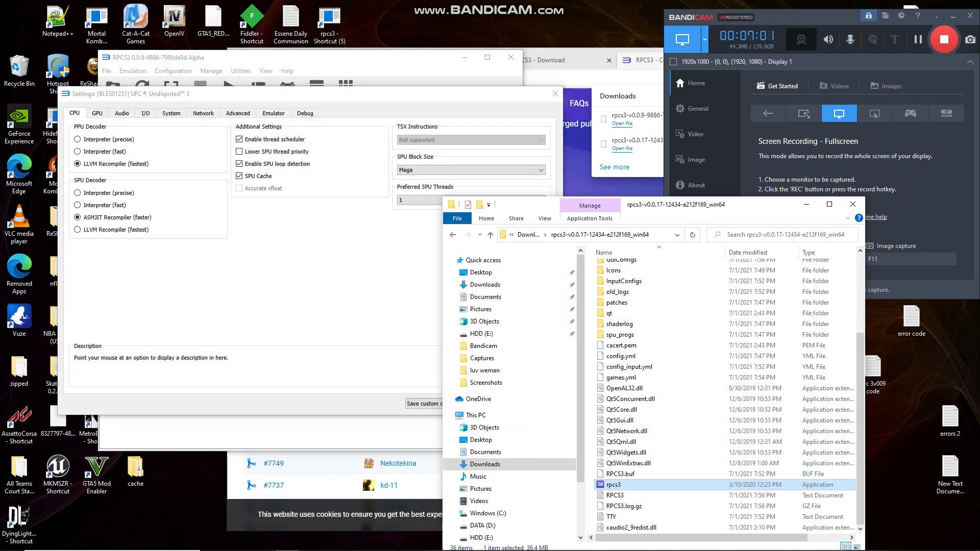
{"action": "double_click", "coordinate": [704, 484]}
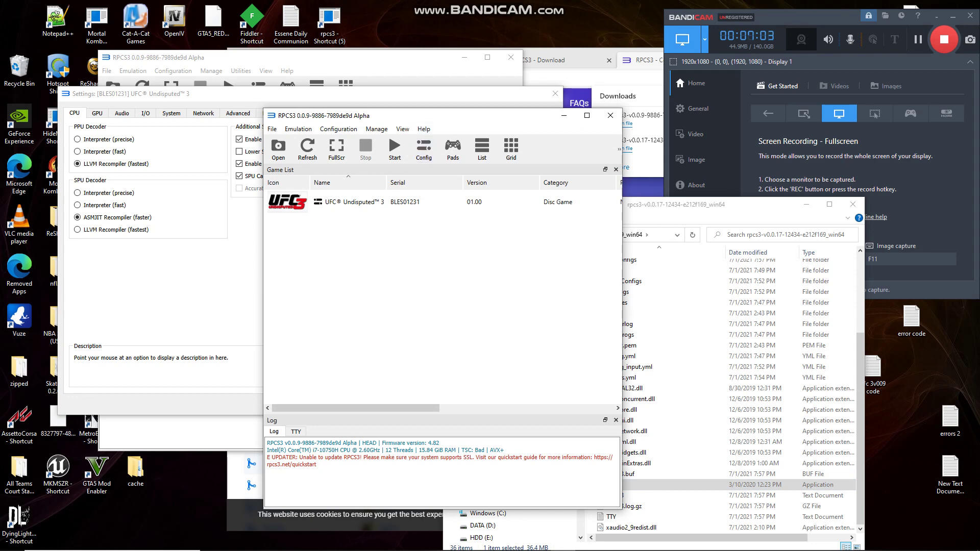
{"action": "left_click_drag", "start_coordinate": [352, 115], "coordinate": [616, 177]}
{"action": "right_click", "coordinate": [617, 260]}
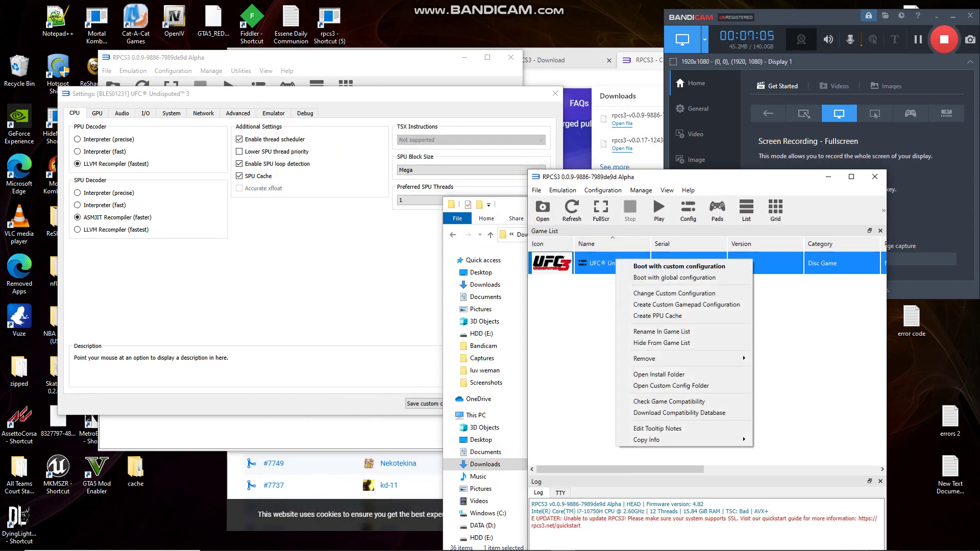
{"action": "left_click", "coordinate": [674, 293]}
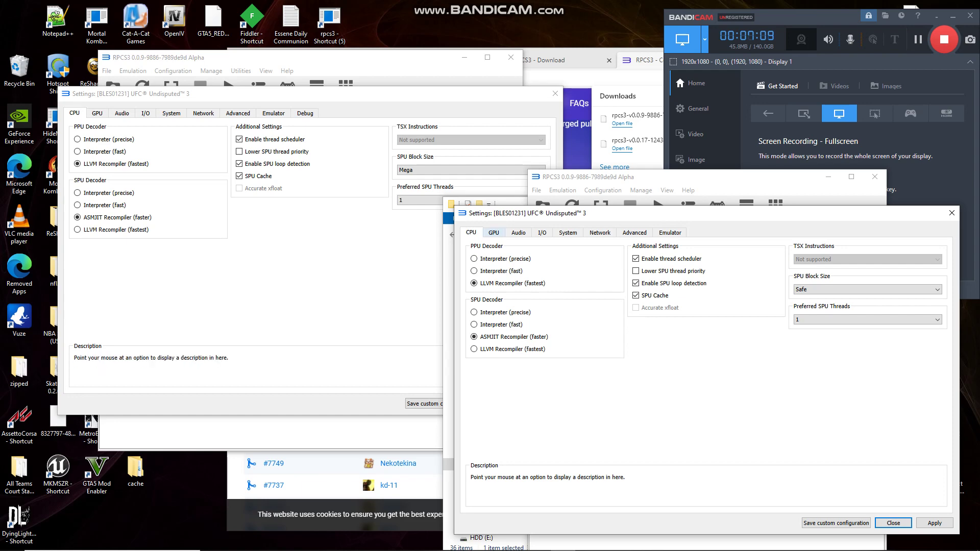
In the new configuration's GPU settings, set Framelimit to 60 and Anisotropic Filter to 16x, following the reference configuration
{"action": "left_click", "coordinate": [494, 233]}
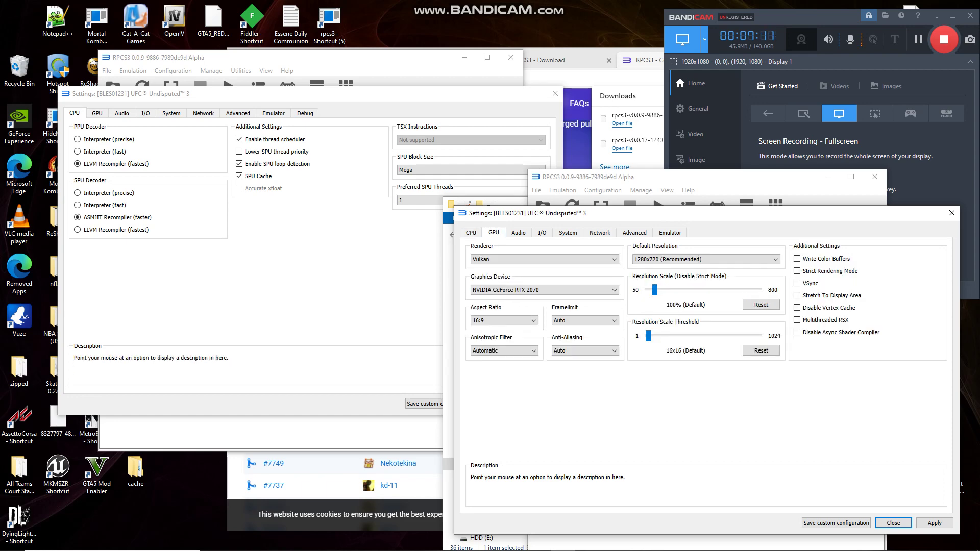
{"action": "left_click", "coordinate": [97, 114]}
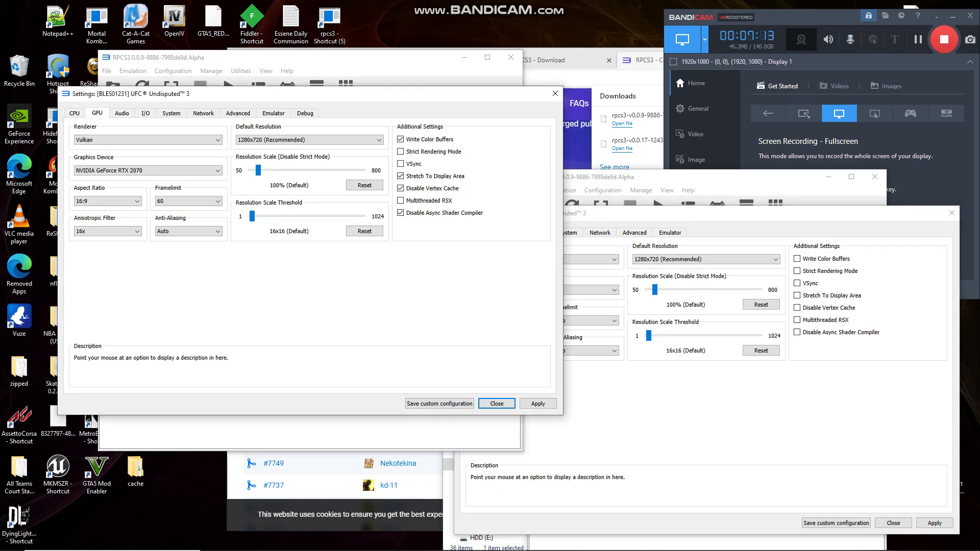
{"action": "left_click", "coordinate": [663, 213]}
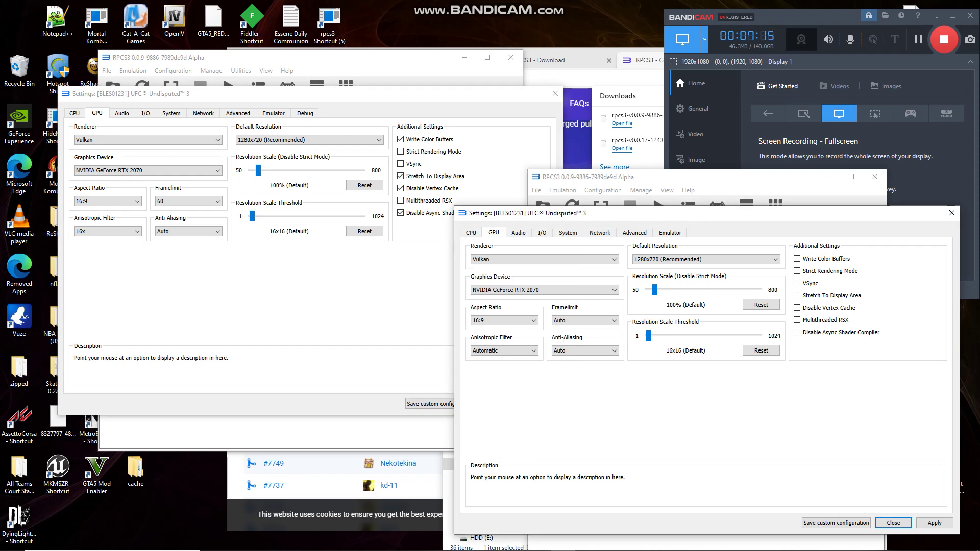
{"action": "left_click", "coordinate": [584, 320]}
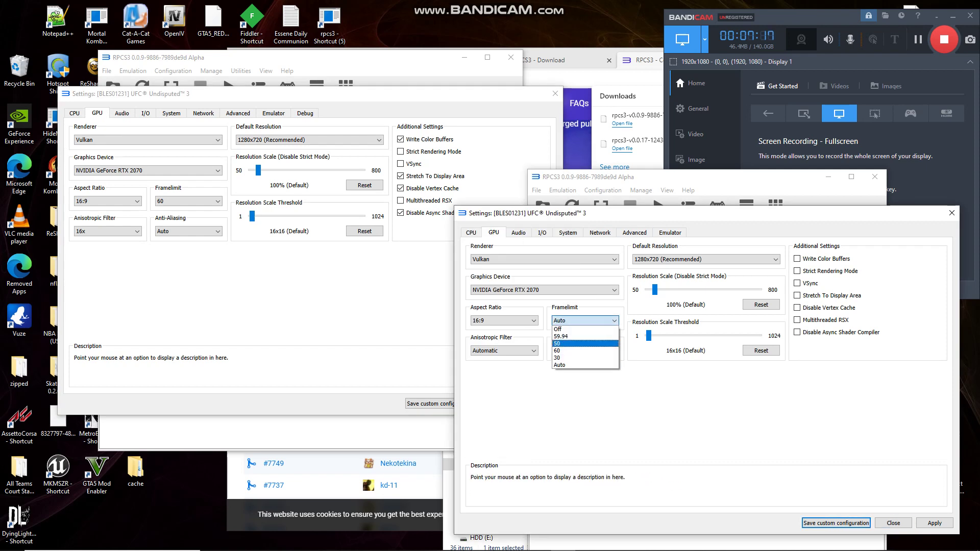
{"action": "left_click", "coordinate": [585, 350]}
{"action": "left_click", "coordinate": [503, 351]}
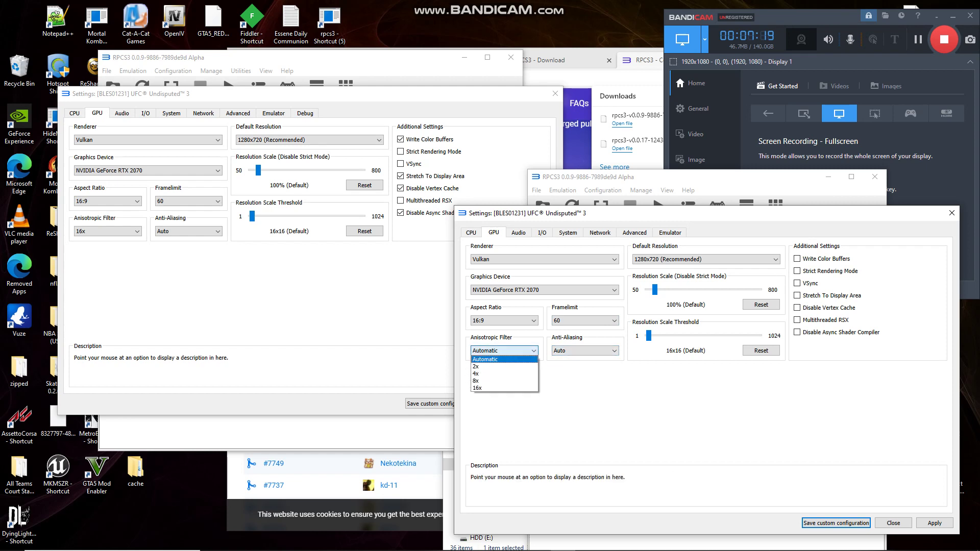
{"action": "left_click", "coordinate": [503, 388]}
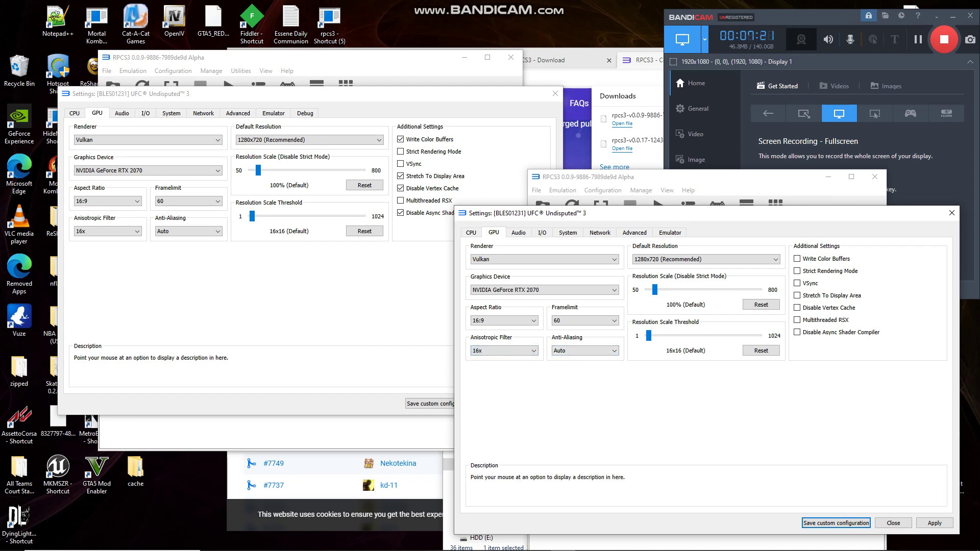
Enable Write Color Buffers, Stretch To Display Area, Disable Vertex Cache and Disable Async Shader Compiler, save the custom configuration and close that RPCS3 window
{"action": "left_click", "coordinate": [797, 332]}
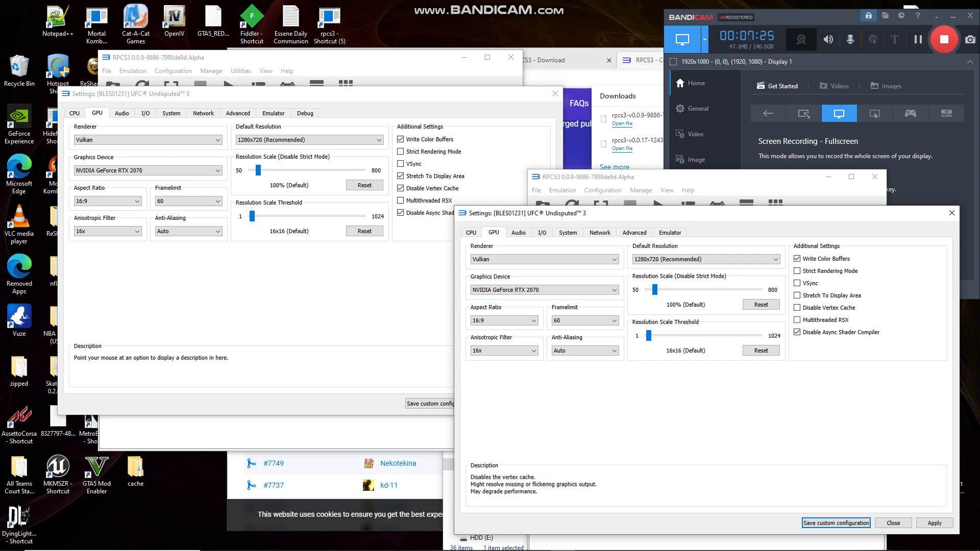
{"action": "left_click", "coordinate": [797, 296]}
{"action": "left_click", "coordinate": [797, 308]}
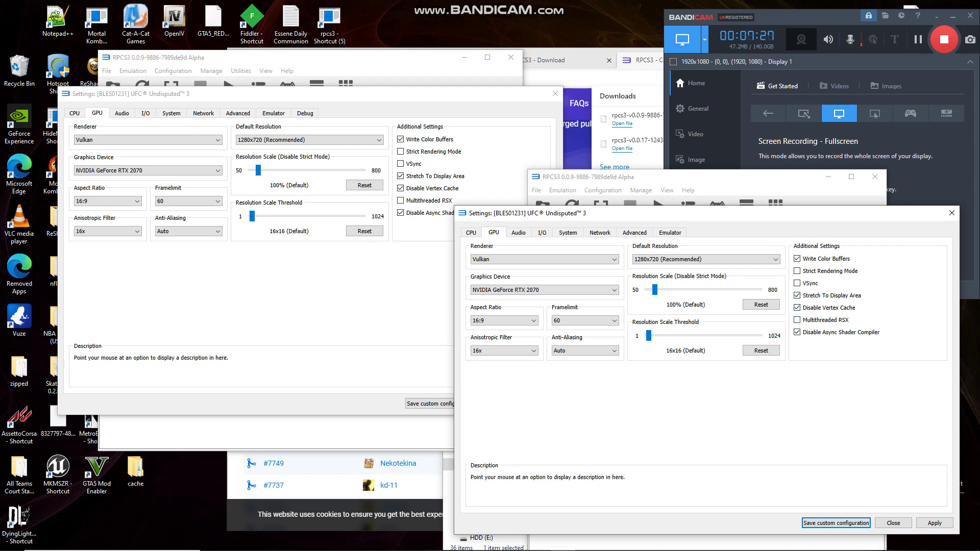
{"action": "left_click", "coordinate": [835, 523]}
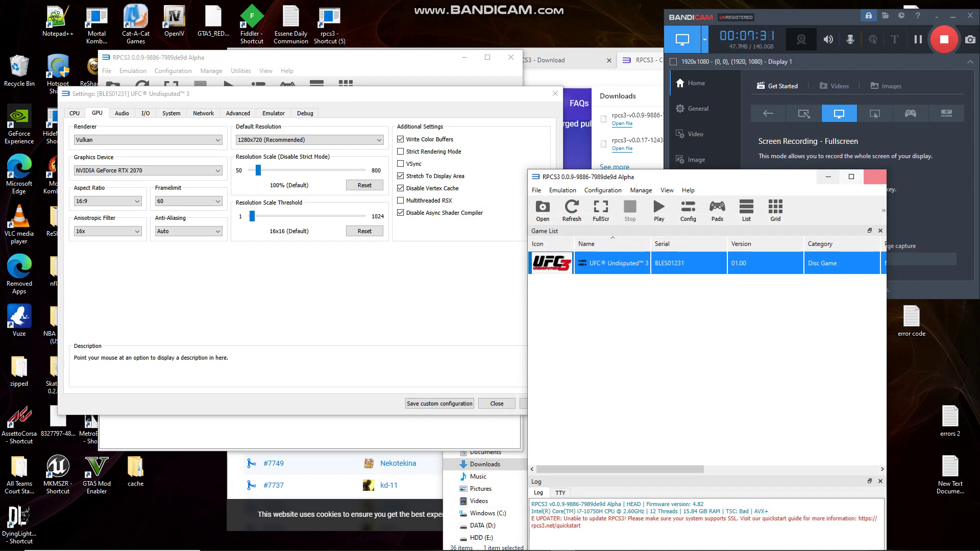
{"action": "left_click", "coordinate": [874, 176]}
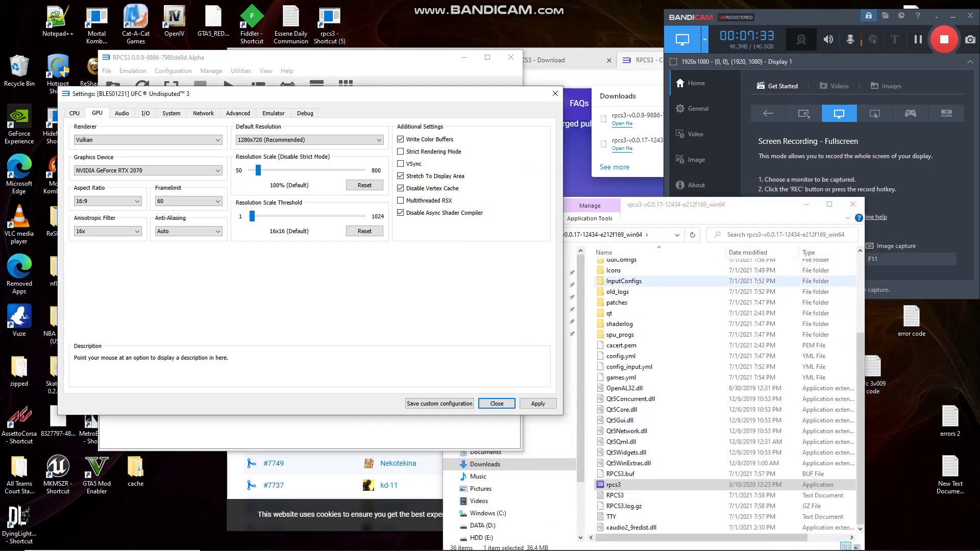
Open the CurrentSettings file from the GuiConfigs folder inside the v0.0.17-12434 folder
{"action": "left_click", "coordinate": [620, 252]}
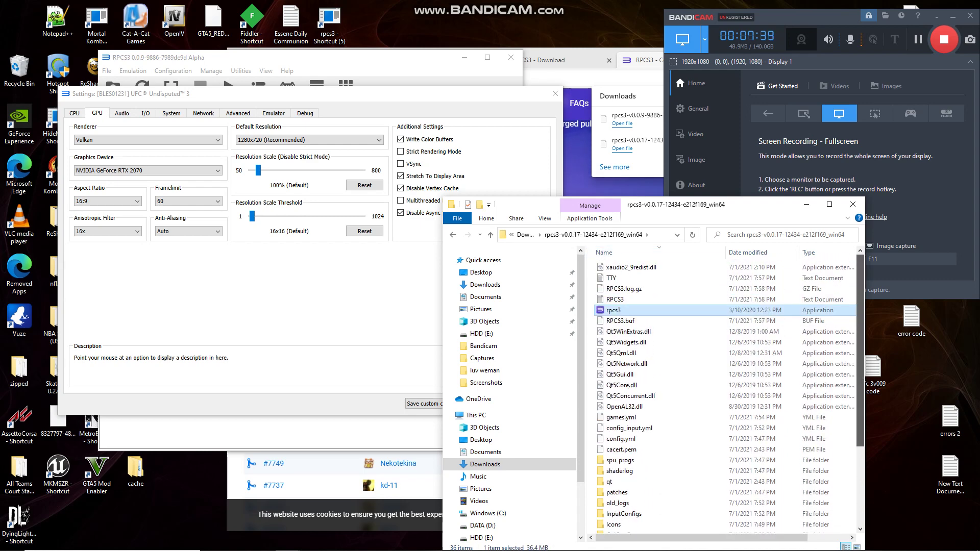
{"action": "left_click", "coordinate": [620, 252]}
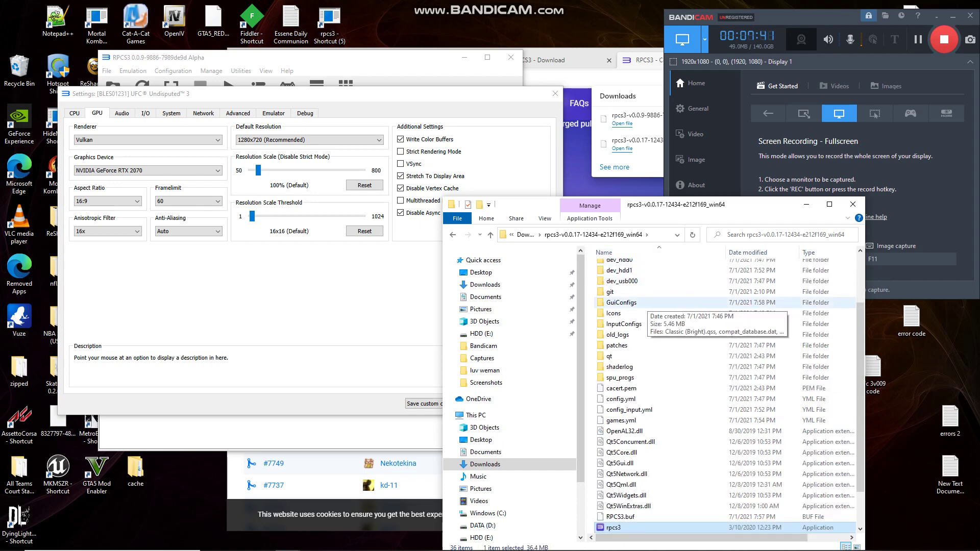
{"action": "double_click", "coordinate": [620, 303]}
{"action": "double_click", "coordinate": [602, 289]}
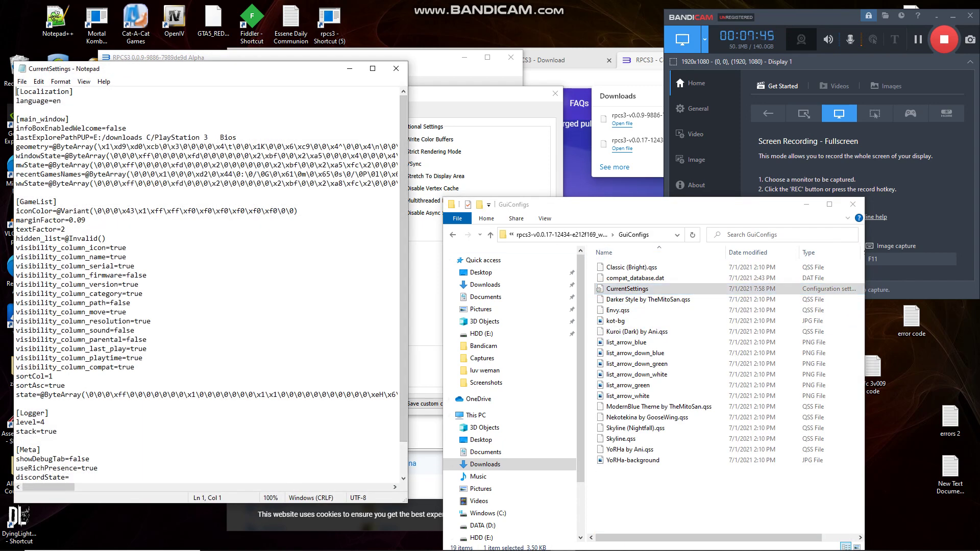
Set showDebugTab to true in the Meta section of CurrentSettings, then save and close the file
{"action": "left_click", "coordinate": [89, 459]}
{"action": "key", "text": "ctrl+shift+Left"}
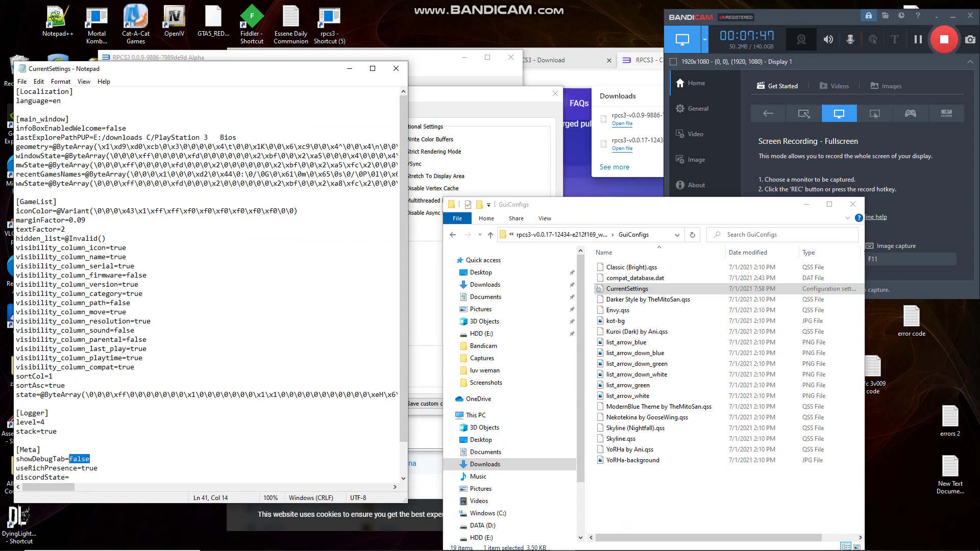
{"action": "type", "text": "true"}
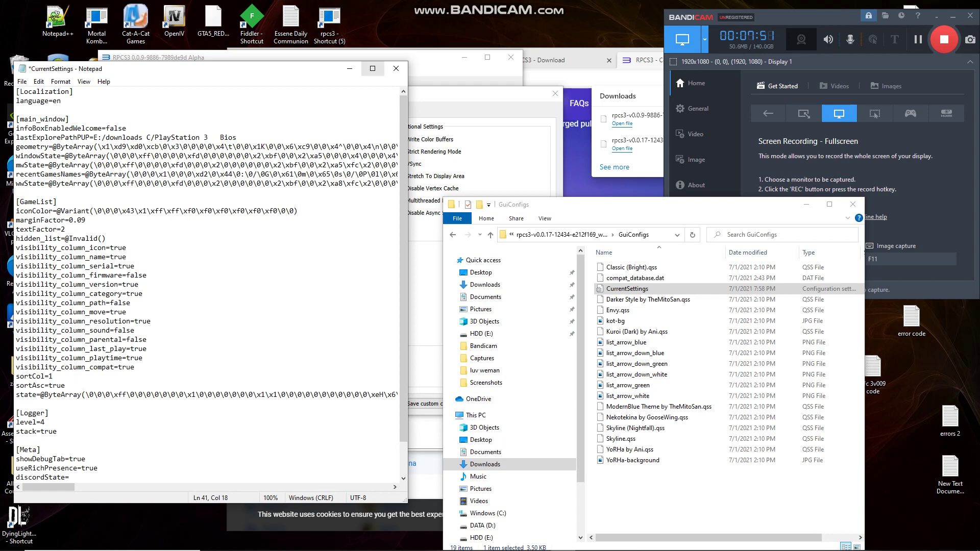
{"action": "mouse_move", "coordinate": [510, 549]}
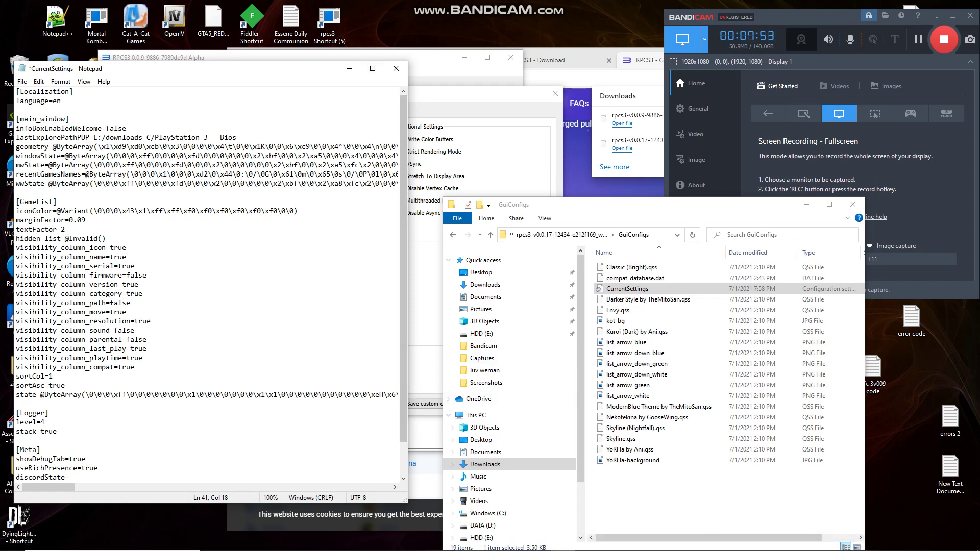
{"action": "left_click", "coordinate": [22, 81]}
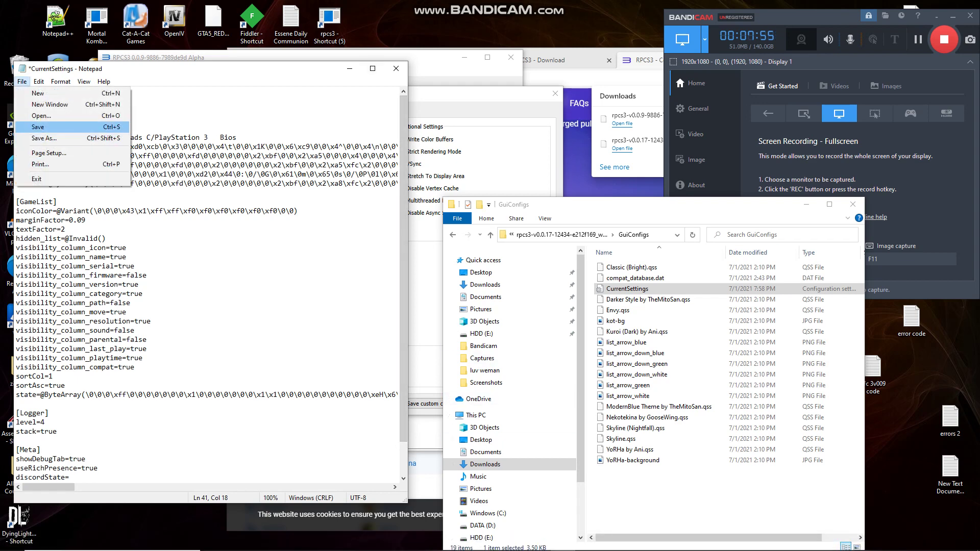
{"action": "left_click", "coordinate": [37, 127]}
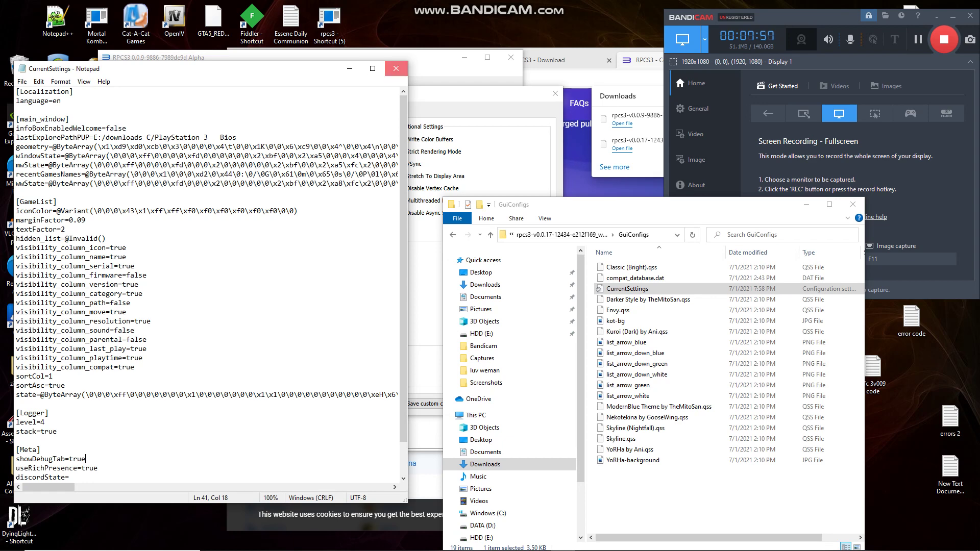
{"action": "left_click", "coordinate": [396, 68]}
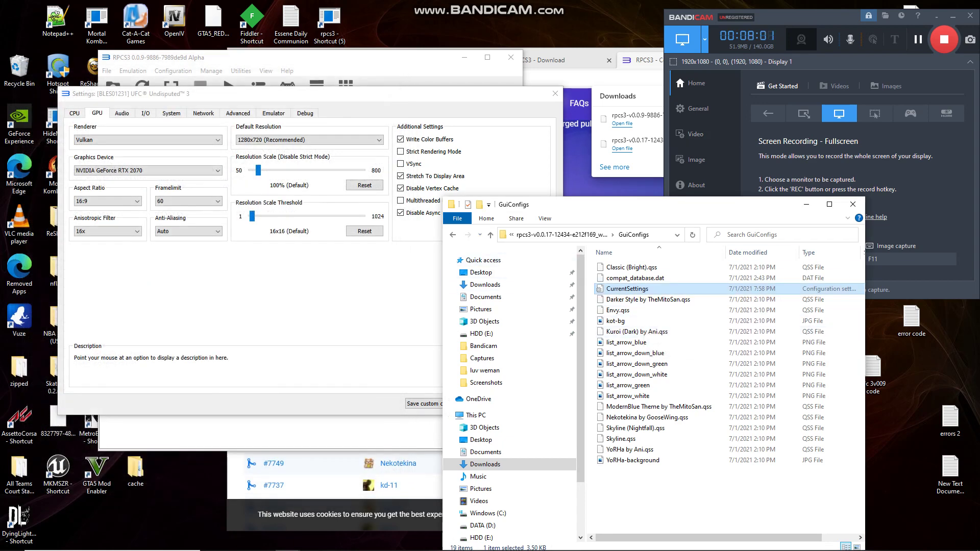
In the reopened UFC Undisputed 3 custom configuration, enable Dump to File and Convert to 16-bit and turn off Downmix to Stereo
{"action": "key", "text": "alt+Tab"}
{"action": "left_click", "coordinate": [561, 235]}
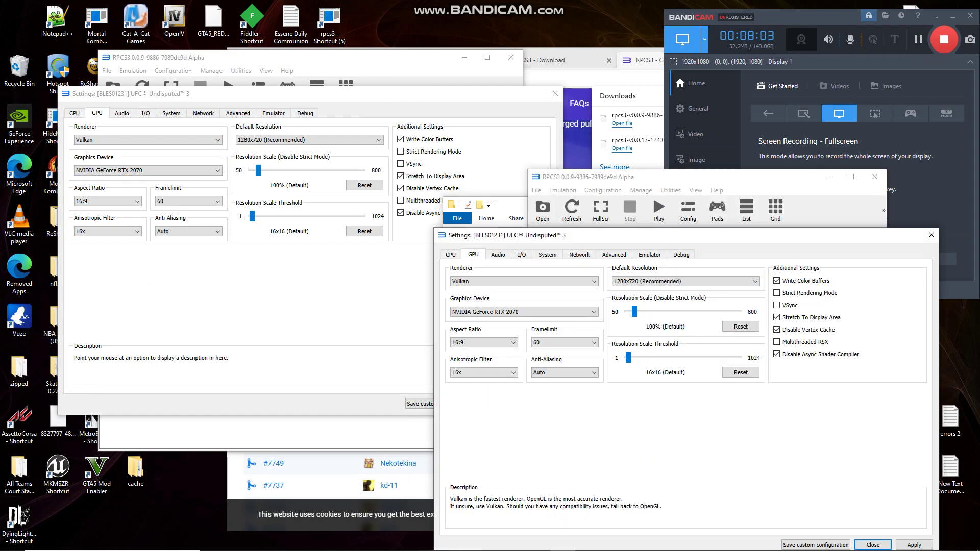
{"action": "left_click", "coordinate": [498, 255]}
{"action": "left_click", "coordinate": [121, 114]}
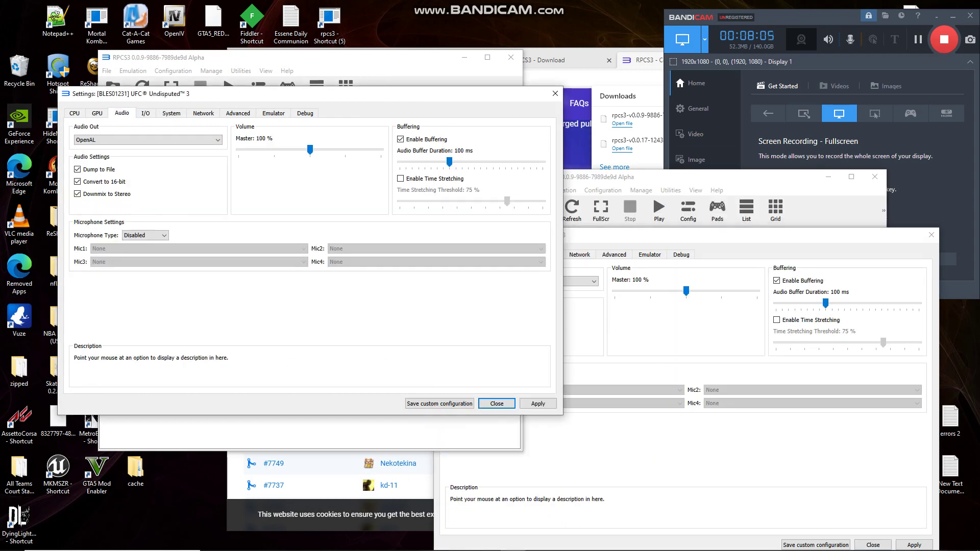
{"action": "left_click", "coordinate": [592, 235]}
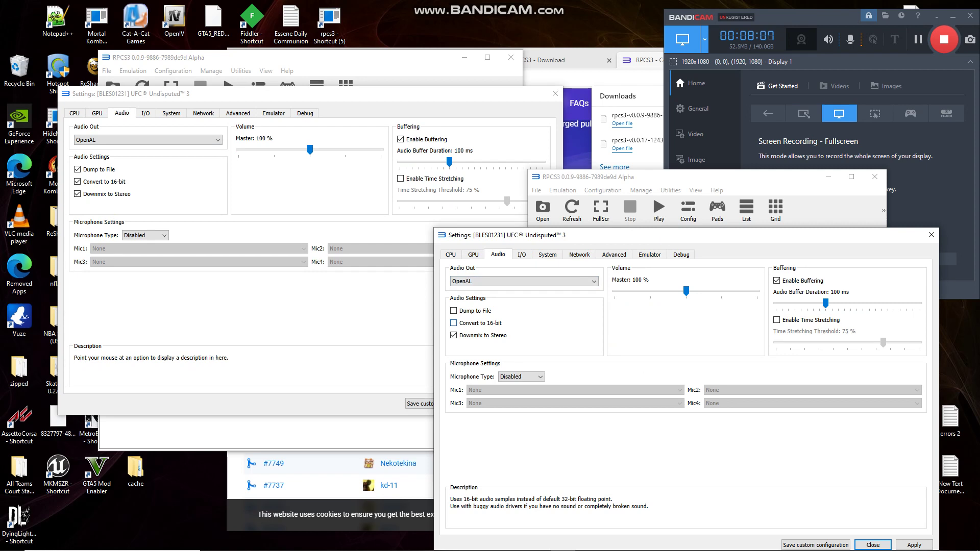
{"action": "left_click", "coordinate": [815, 545]}
{"action": "left_click", "coordinate": [454, 311]}
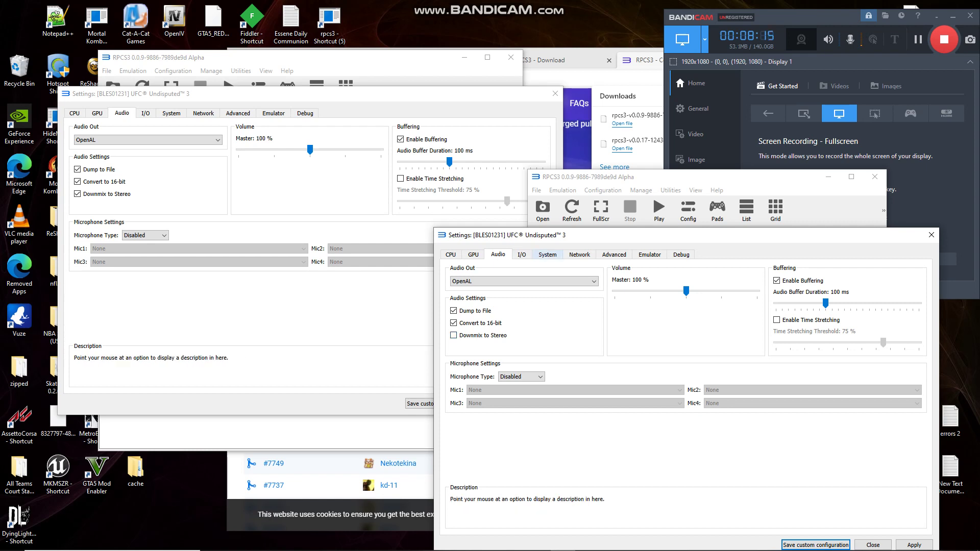
In the System settings, enable clearing the disk cache automatically and set its maximum size to 10240 MB
{"action": "left_click", "coordinate": [546, 254]}
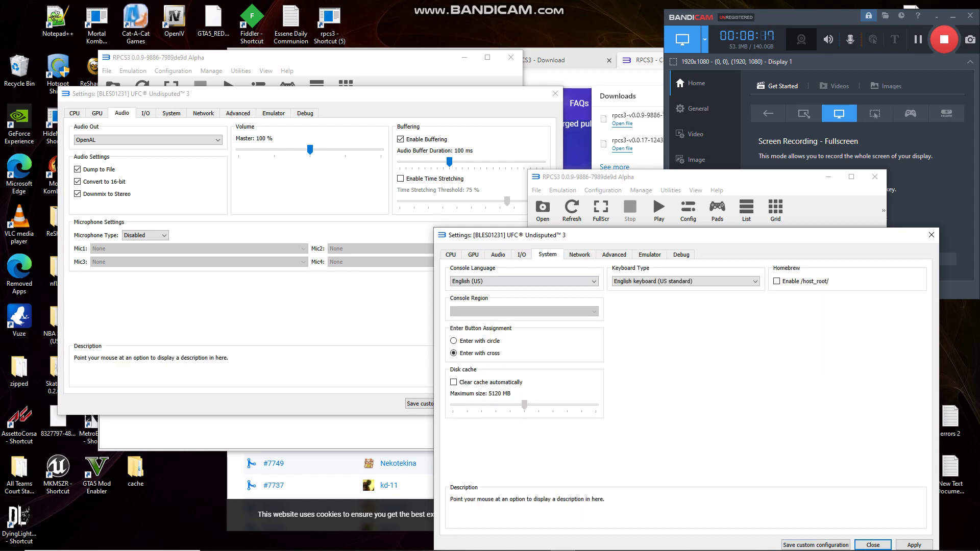
{"action": "left_click", "coordinate": [453, 381]}
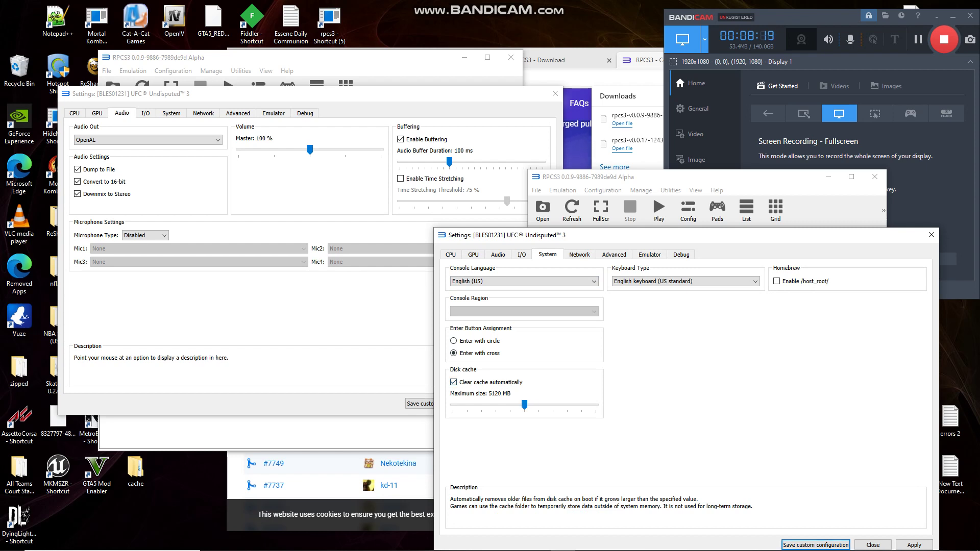
{"action": "left_click_drag", "start_coordinate": [524, 405], "coordinate": [596, 404]}
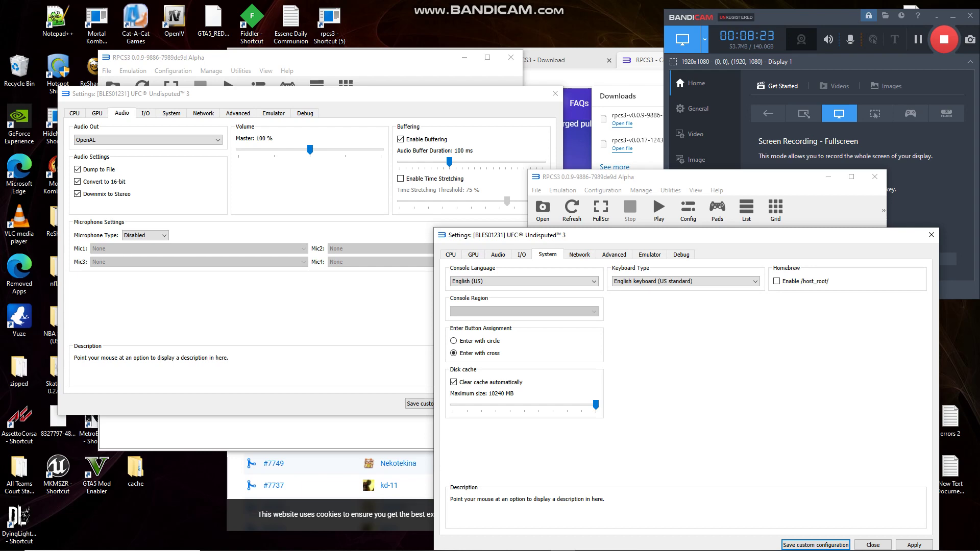
In the Advanced settings of the configuration being matched, set Firmware Settings to Load automatic and manual selection
{"action": "left_click", "coordinate": [159, 111]}
{"action": "left_click", "coordinate": [238, 113]}
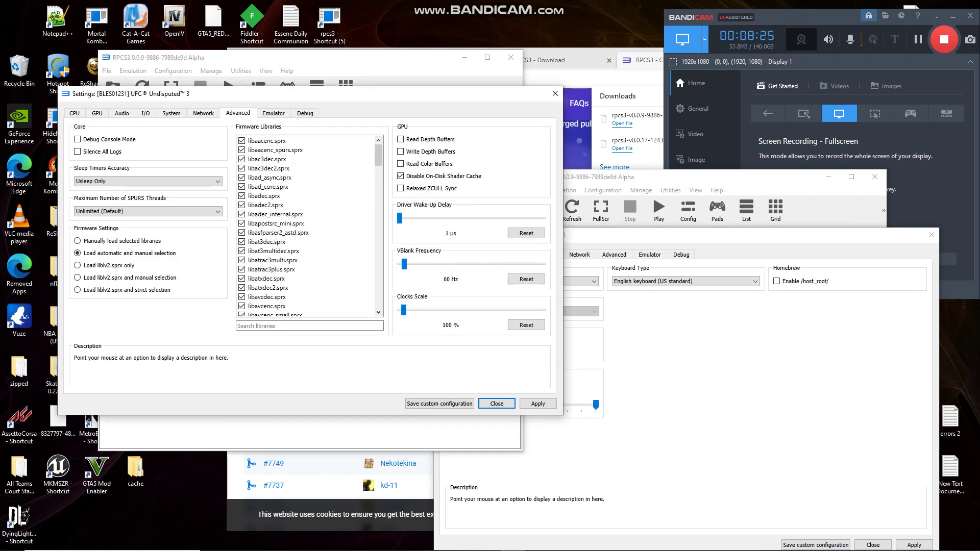
{"action": "left_click", "coordinate": [305, 112]}
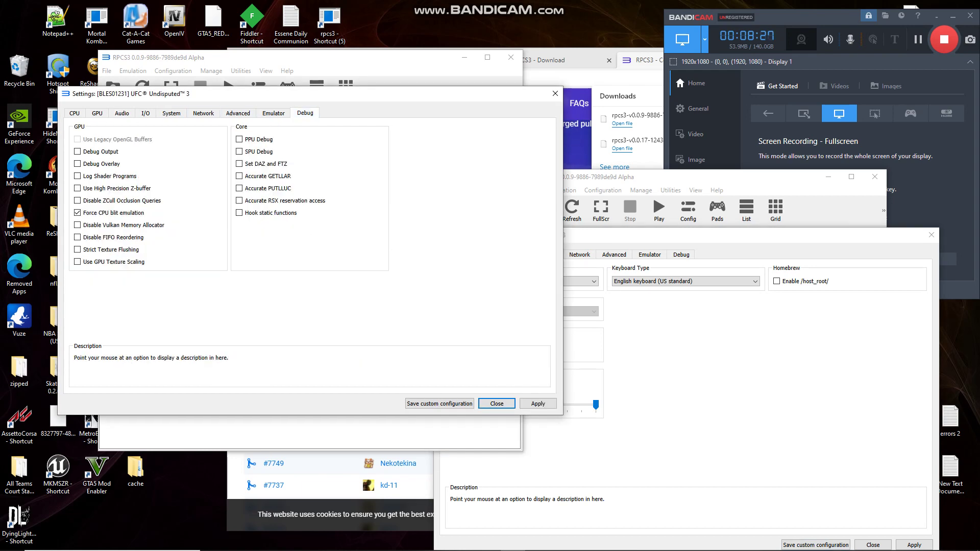
{"action": "left_click", "coordinate": [680, 255]}
{"action": "left_click", "coordinate": [681, 254]}
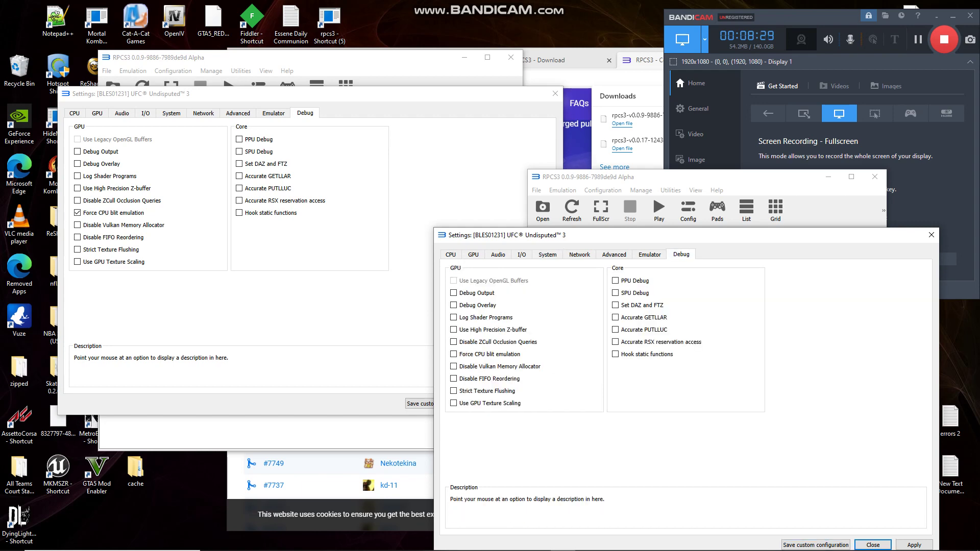
{"action": "left_click", "coordinate": [614, 254]}
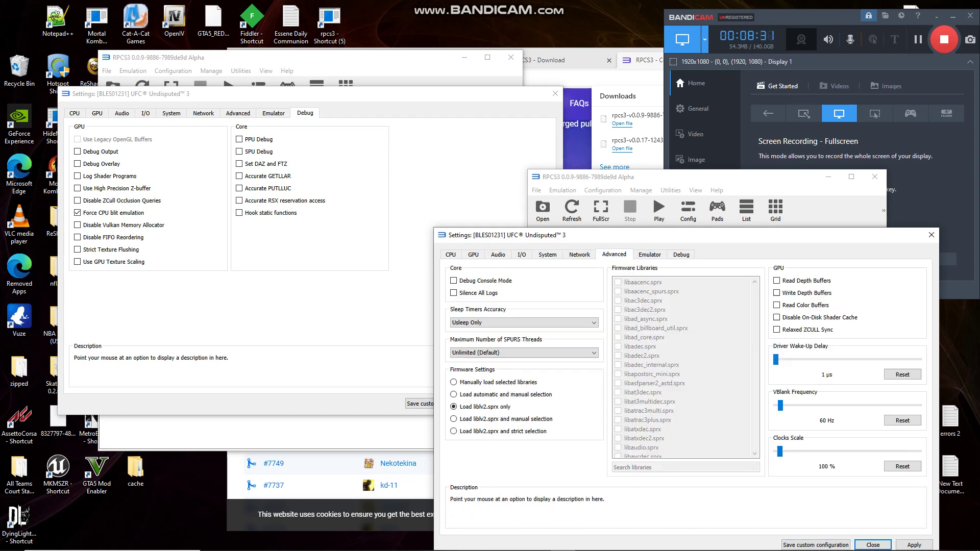
{"action": "left_click", "coordinate": [238, 113]}
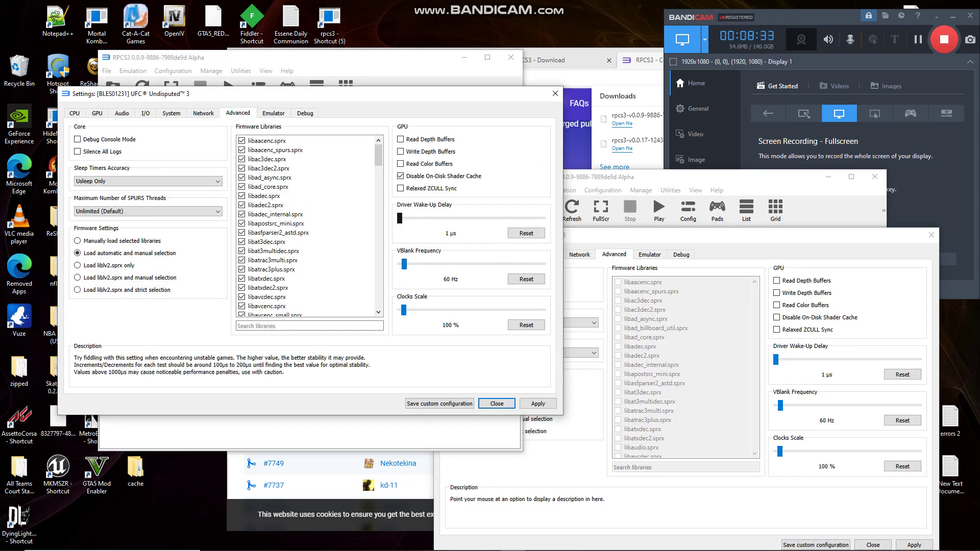
{"action": "key", "text": "alt+Tab"}
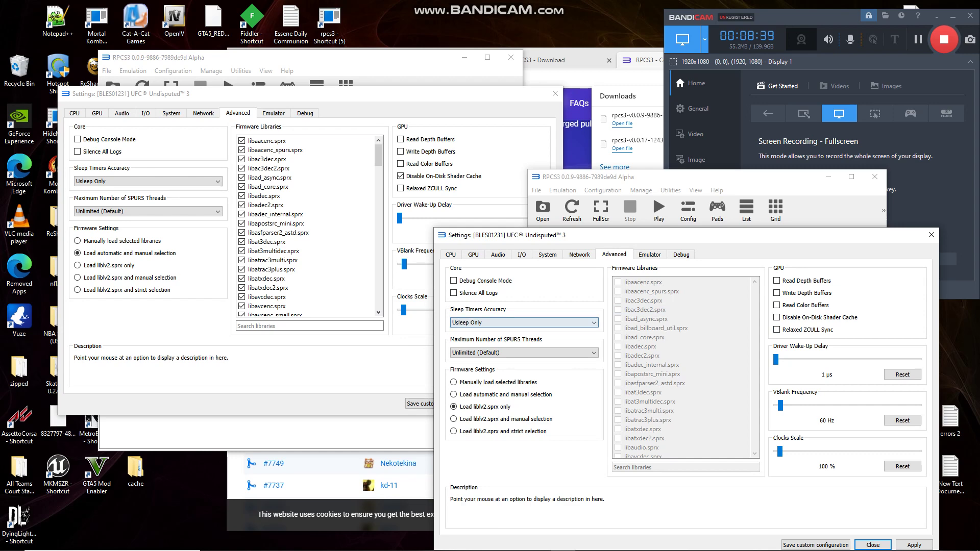
{"action": "left_click", "coordinate": [454, 394]}
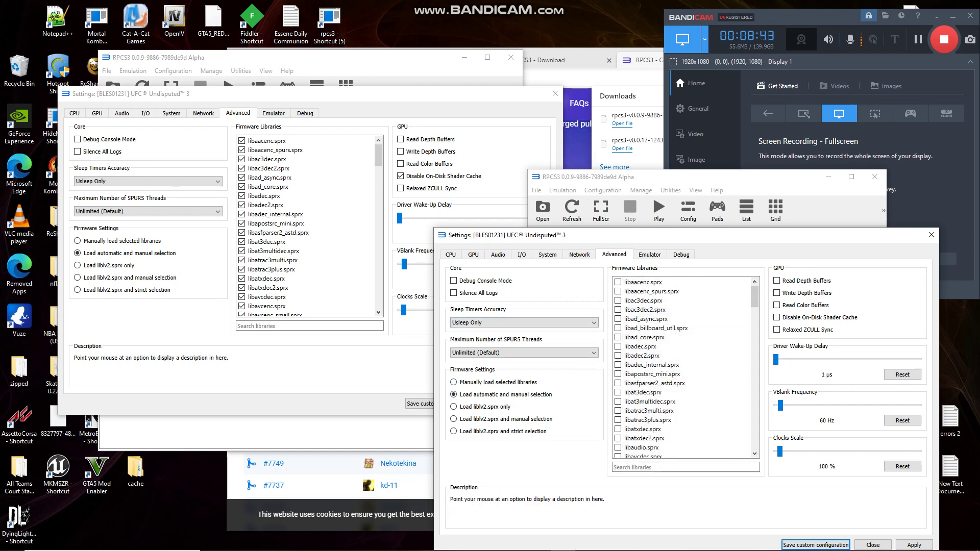
Tick the firmware libraries from libaacenc.sprx to liblv2coredump.sprx that are enabled in the working configuration
{"action": "left_click", "coordinate": [944, 39]}
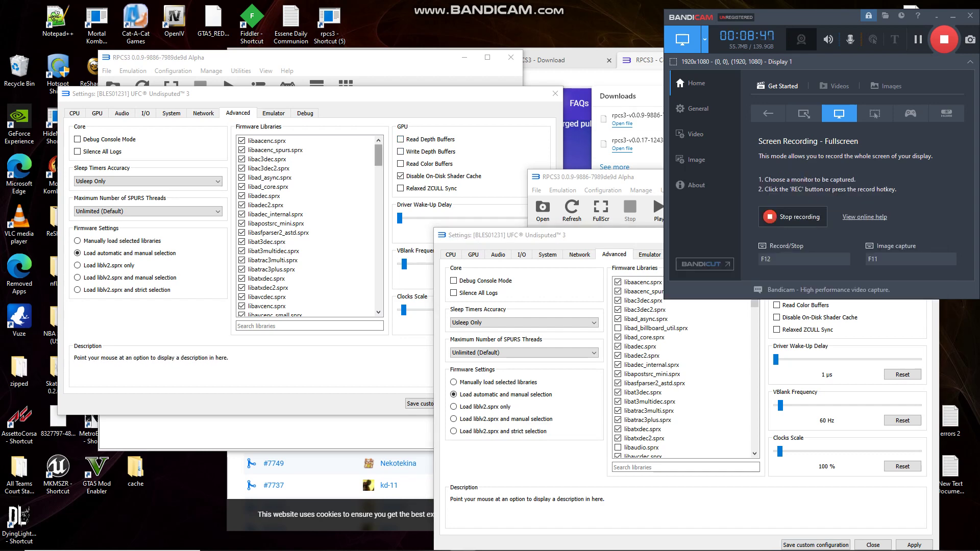
{"action": "left_click", "coordinate": [378, 156]}
{"action": "scroll", "coordinate": [306, 225], "scroll_direction": "down", "scroll_amount": 6}
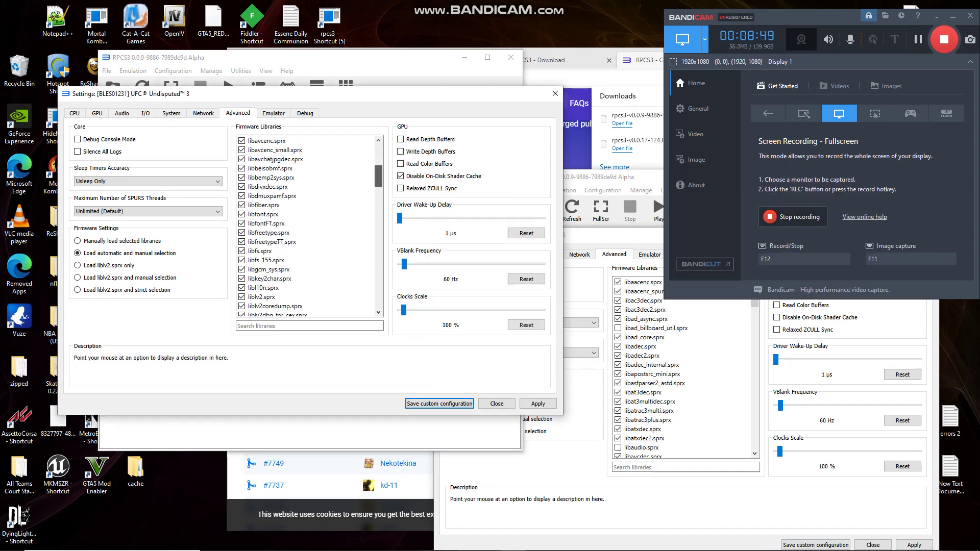
{"action": "scroll", "coordinate": [306, 225], "scroll_direction": "up", "scroll_amount": 2}
{"action": "scroll", "coordinate": [306, 224], "scroll_direction": "down", "scroll_amount": 1}
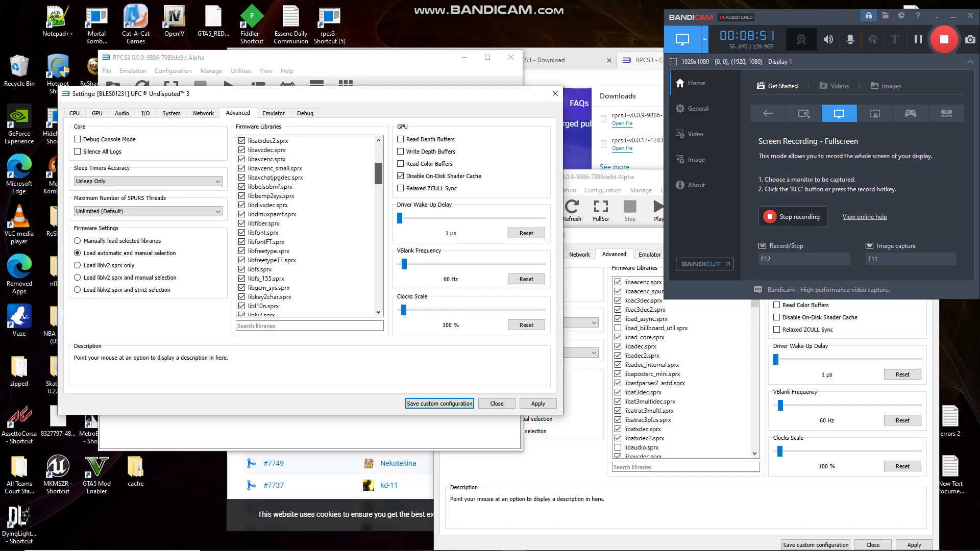
{"action": "scroll", "coordinate": [307, 224], "scroll_direction": "down", "scroll_amount": 1}
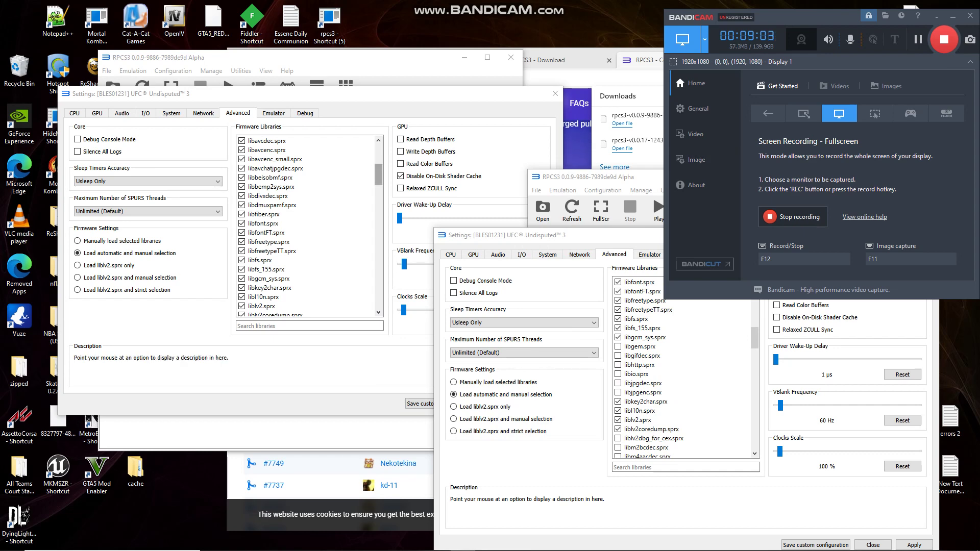
Tick the firmware libraries from liblv2dbg_for_cex.sprx to libsvc1d.sprx that are enabled in the working configuration
{"action": "left_click_drag", "start_coordinate": [378, 175], "coordinate": [378, 187]}
{"action": "scroll", "coordinate": [306, 229], "scroll_direction": "down", "scroll_amount": 4}
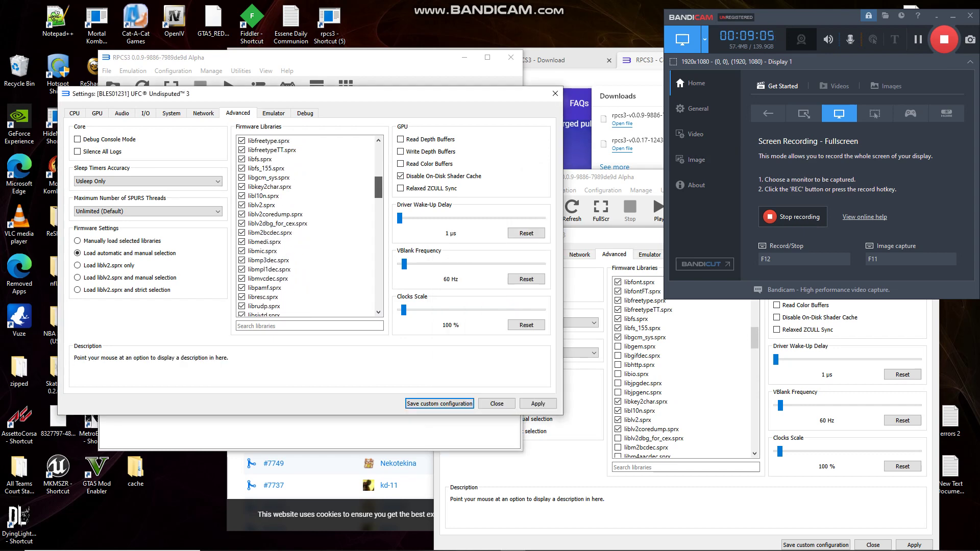
{"action": "scroll", "coordinate": [310, 227], "scroll_direction": "down", "scroll_amount": 4}
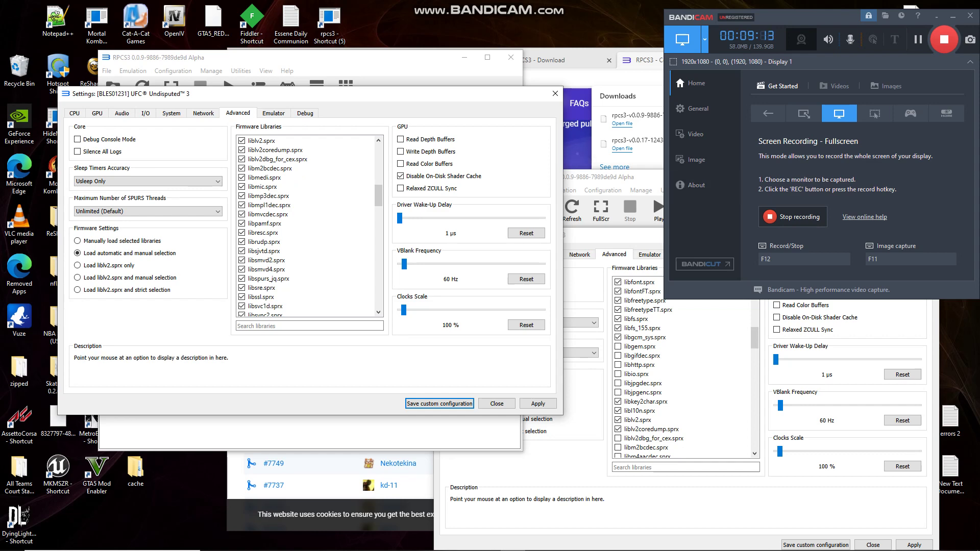
{"action": "left_click", "coordinate": [917, 40]}
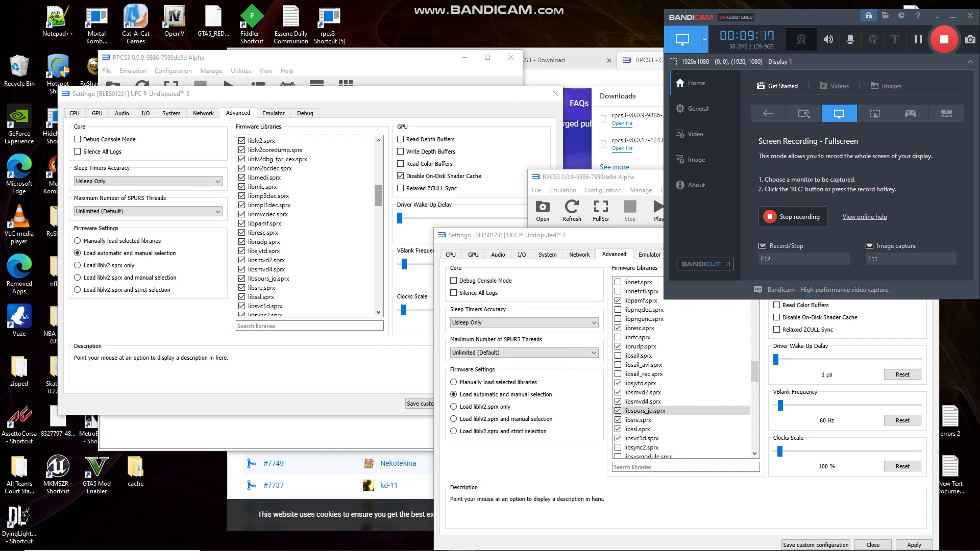
Tick the remaining matching libraries from libsync2.sprx to libwmadec.sprx, enable Disable On-Disk Shader Cache, and save the custom configuration
{"action": "key", "text": "alt+Tab"}
{"action": "left_click_drag", "start_coordinate": [378, 196], "coordinate": [378, 196]}
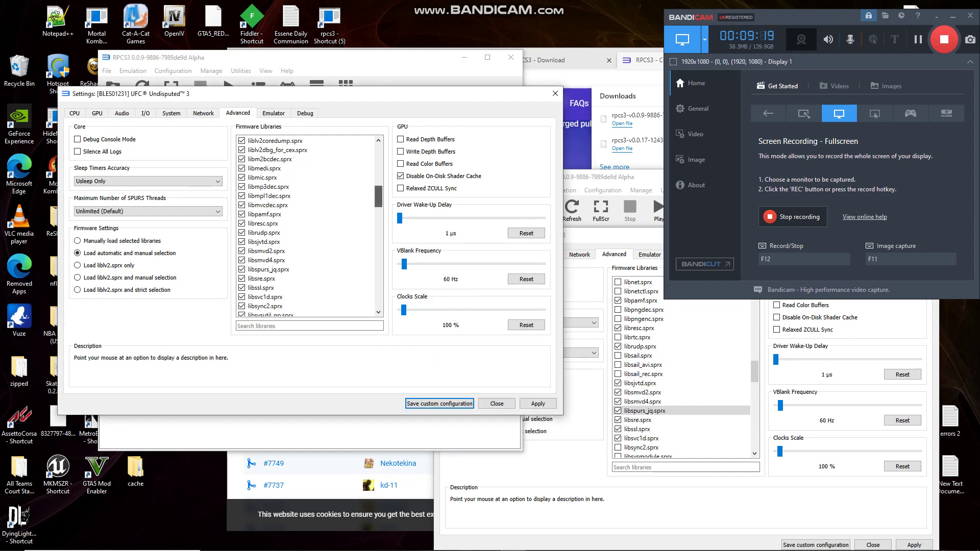
{"action": "scroll", "coordinate": [309, 227], "scroll_direction": "down", "scroll_amount": 10}
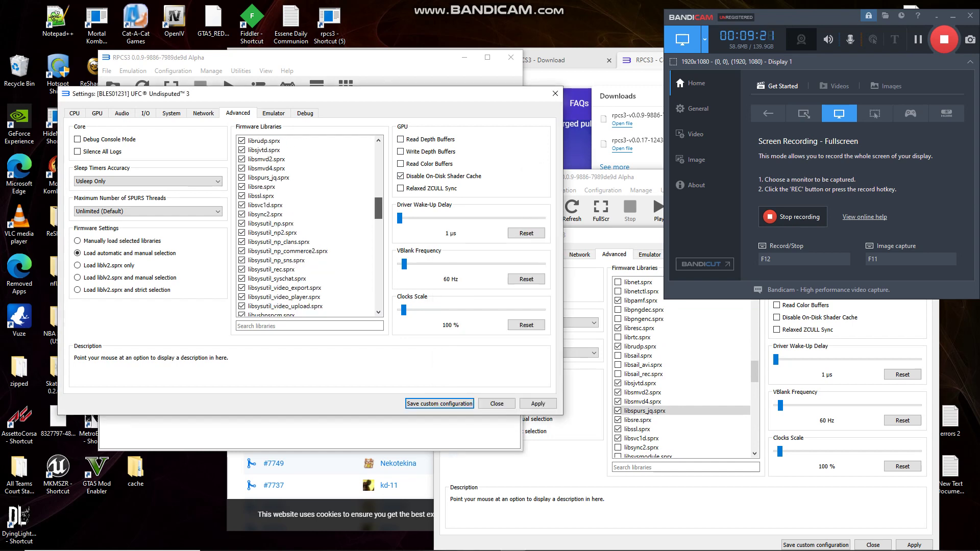
{"action": "scroll", "coordinate": [309, 227], "scroll_direction": "down", "scroll_amount": 3}
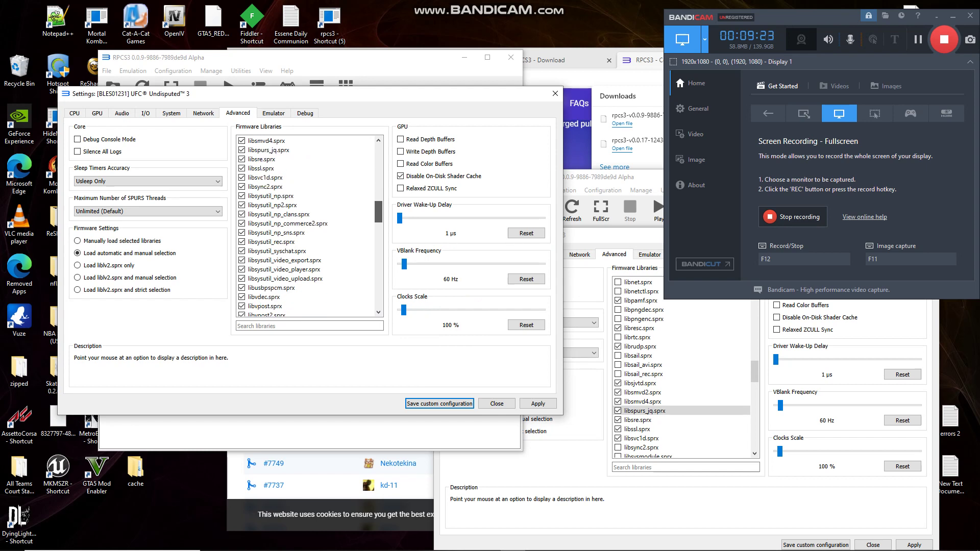
{"action": "scroll", "coordinate": [310, 227], "scroll_direction": "down", "scroll_amount": 3}
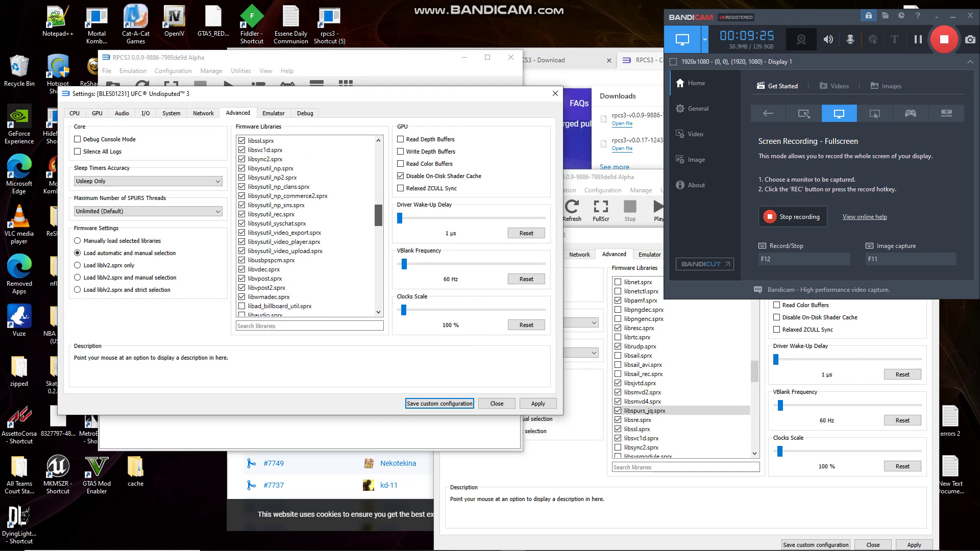
{"action": "scroll", "coordinate": [310, 227], "scroll_direction": "down", "scroll_amount": 1}
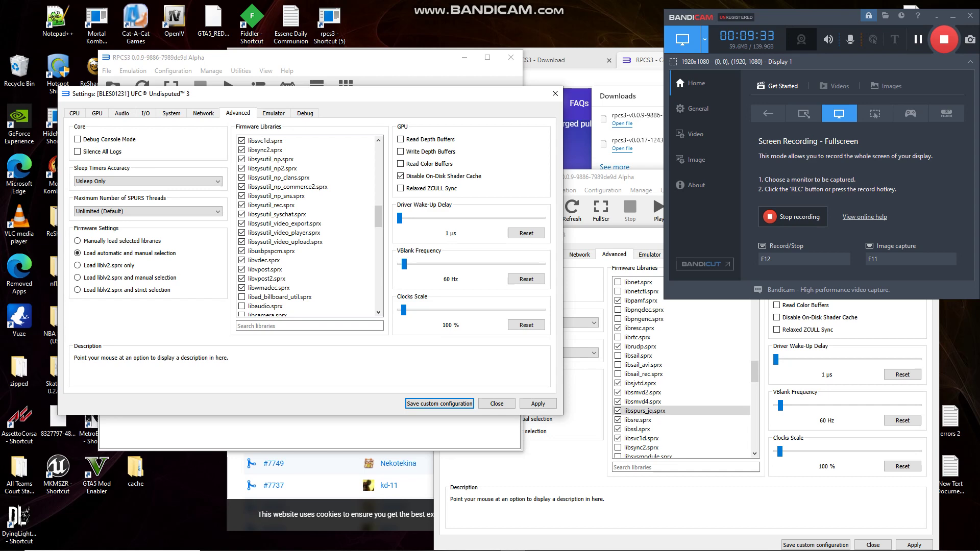
{"action": "left_click", "coordinate": [917, 39]}
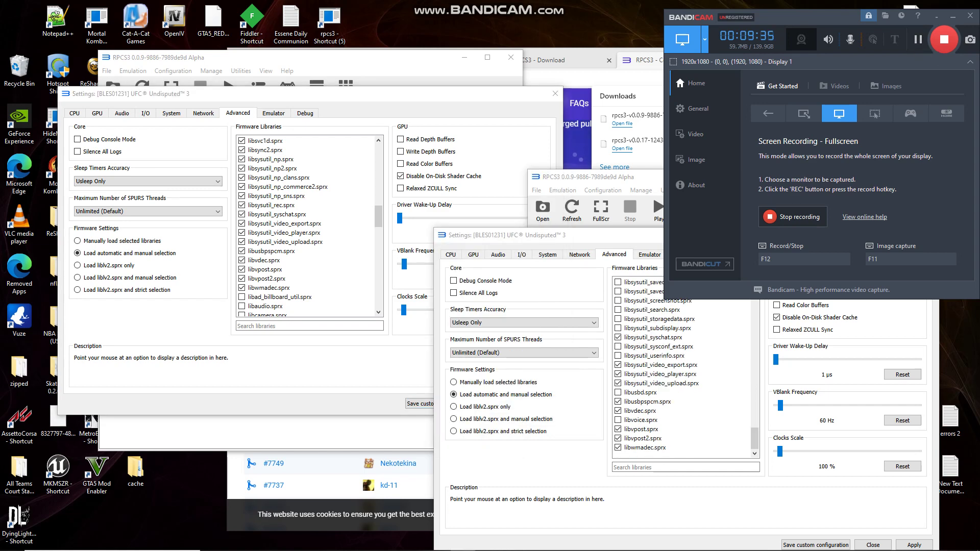
{"action": "key", "text": "alt+Tab"}
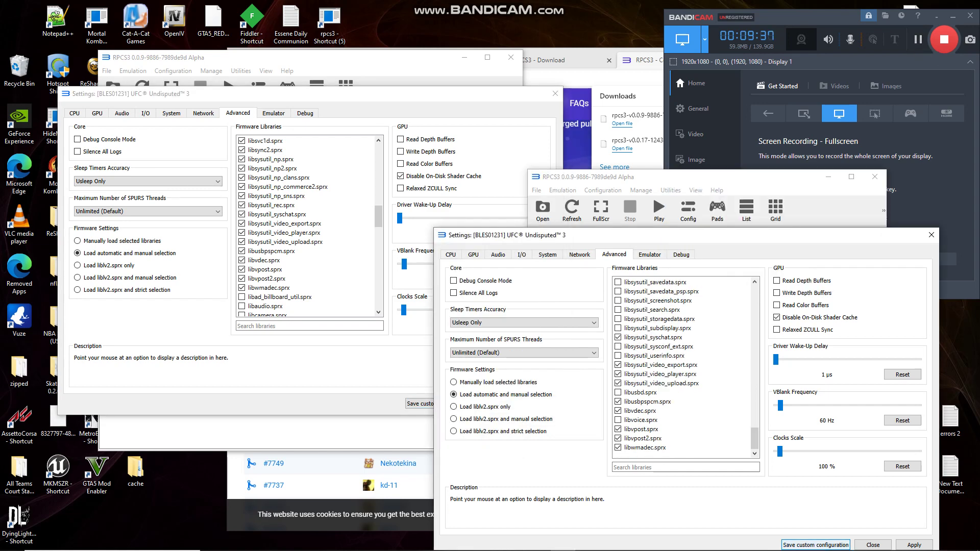
{"action": "key", "text": "Return"}
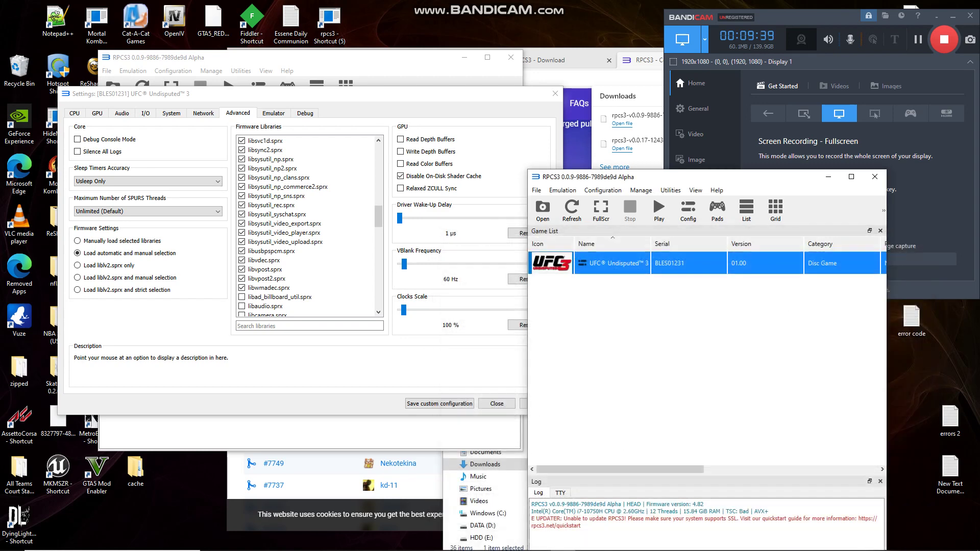